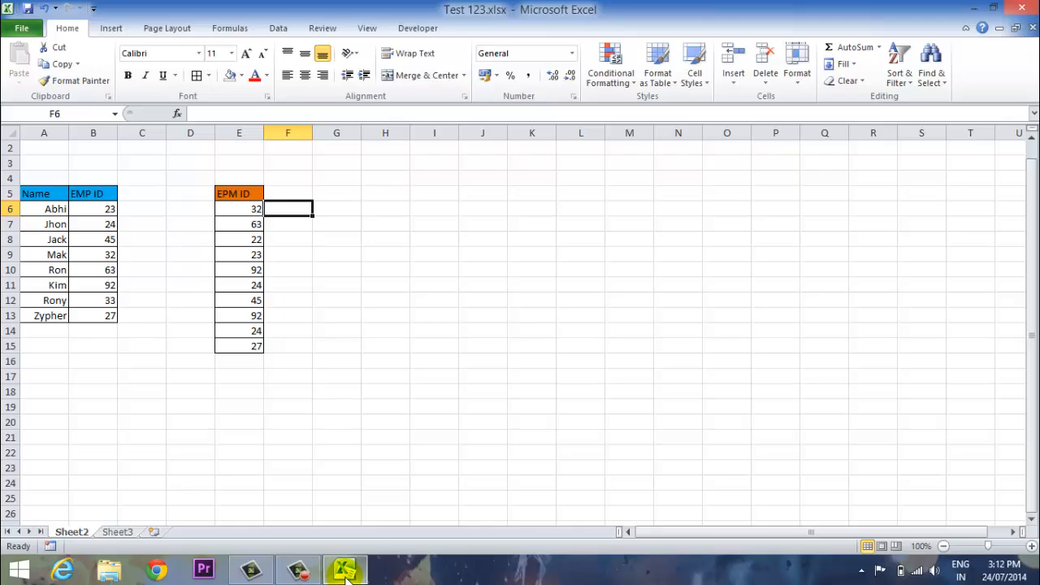
Save the workbook.
click(38, 200)
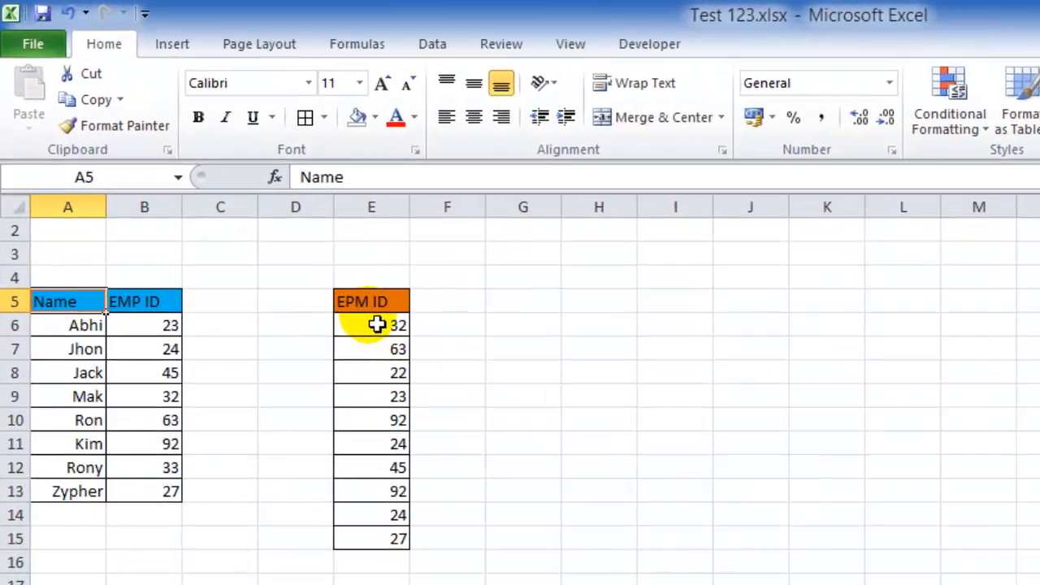
click(242, 198)
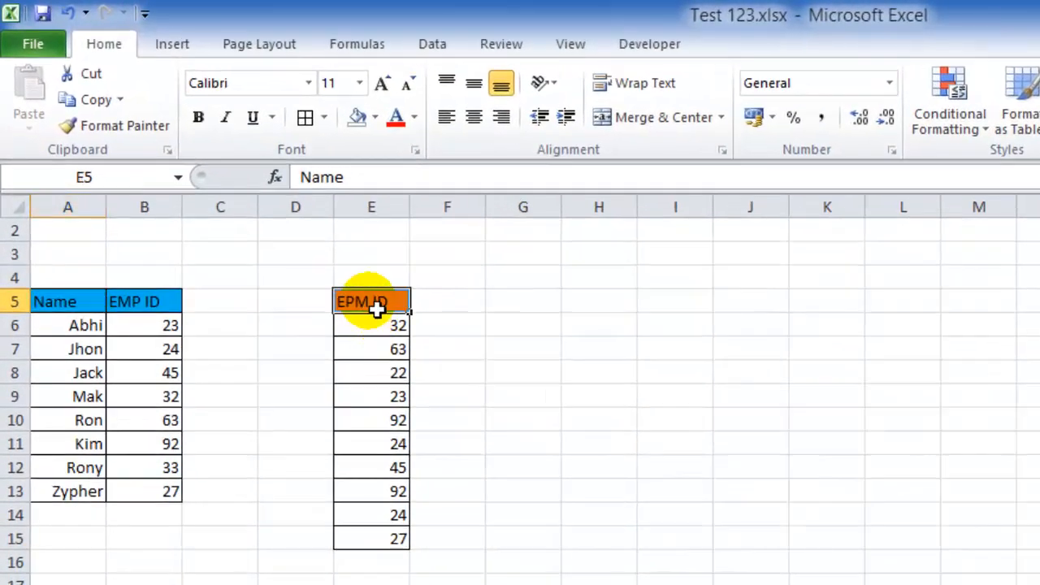
click(448, 308)
scroll(449, 311, down, 1)
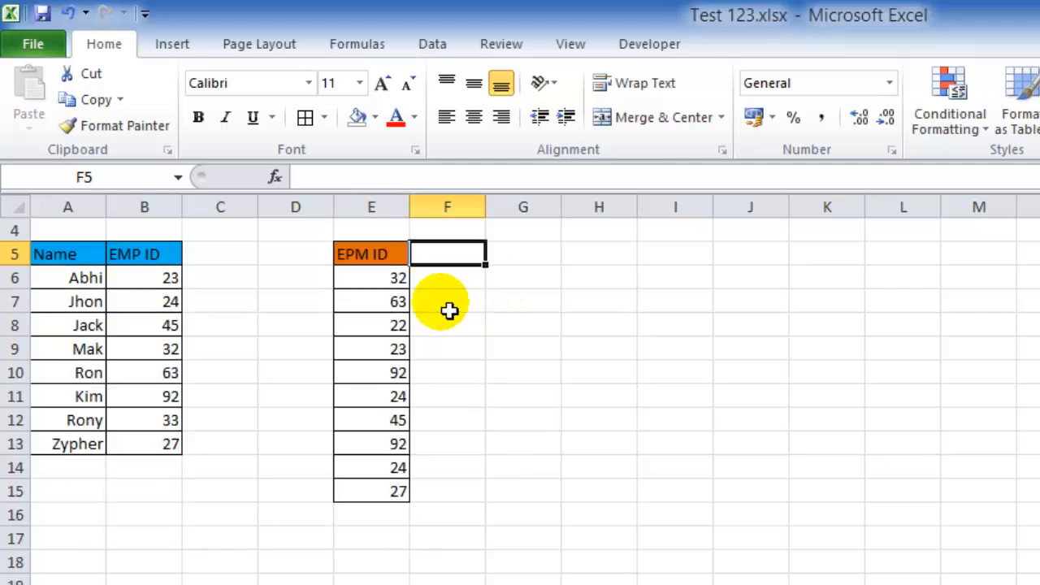
scroll(450, 311, up, 1)
scroll(449, 311, down, 1)
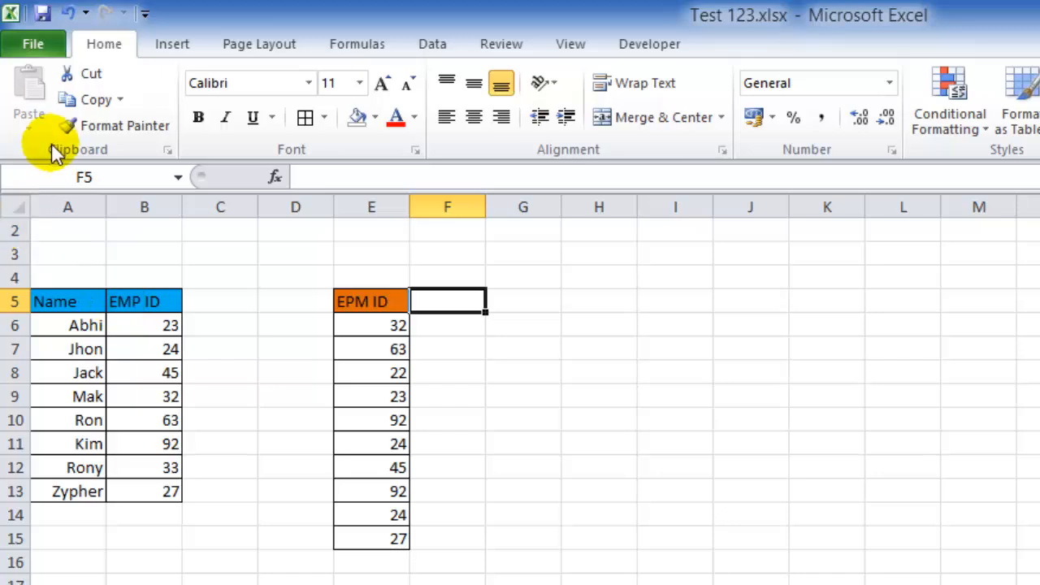
click(32, 45)
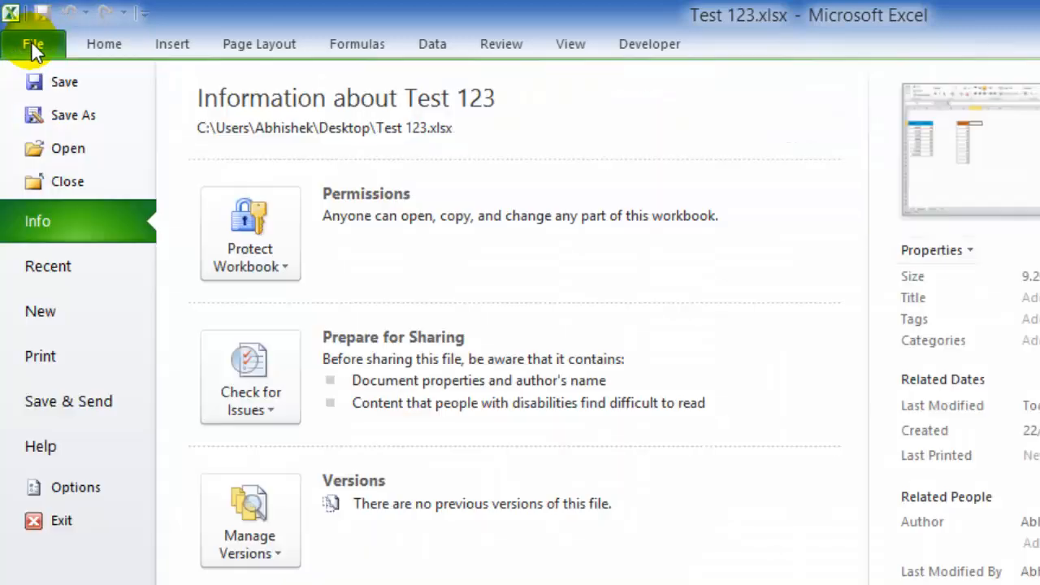
click(44, 85)
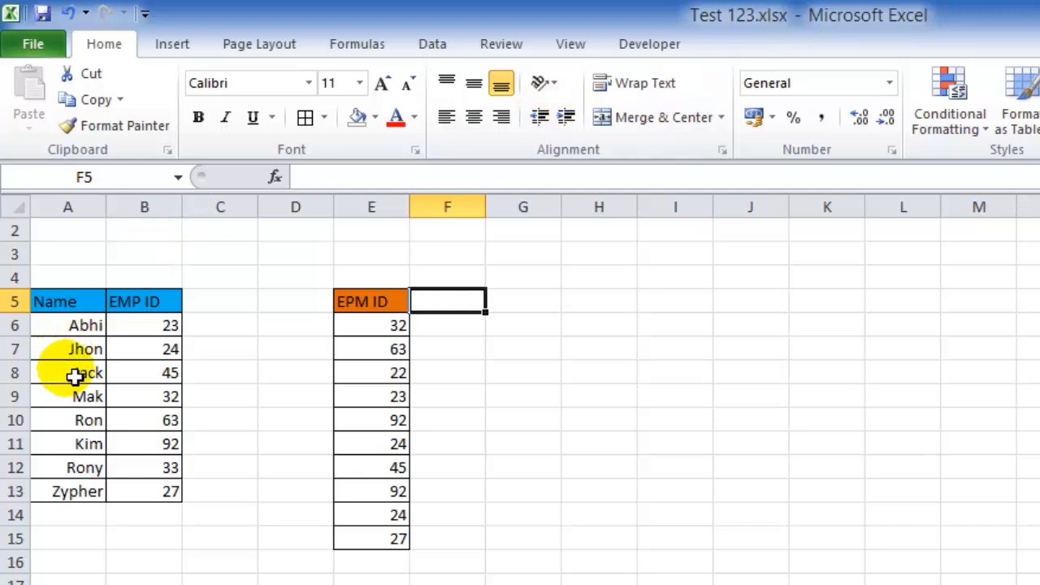
Compare the EPM ID list with the Name and EMP ID table by selecting their ranges.
click(433, 329)
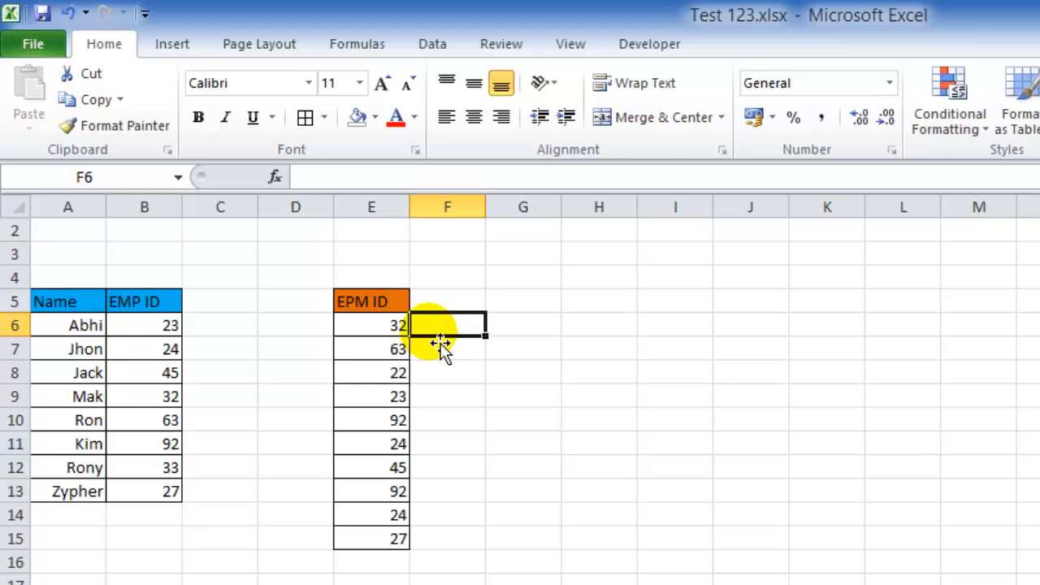
click(400, 302)
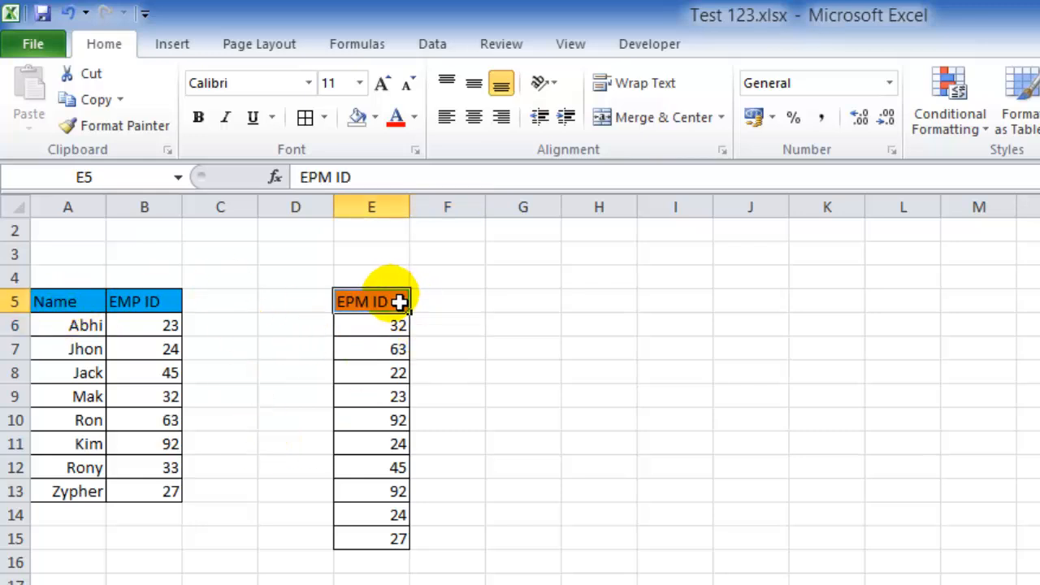
drag(400, 302, 385, 525)
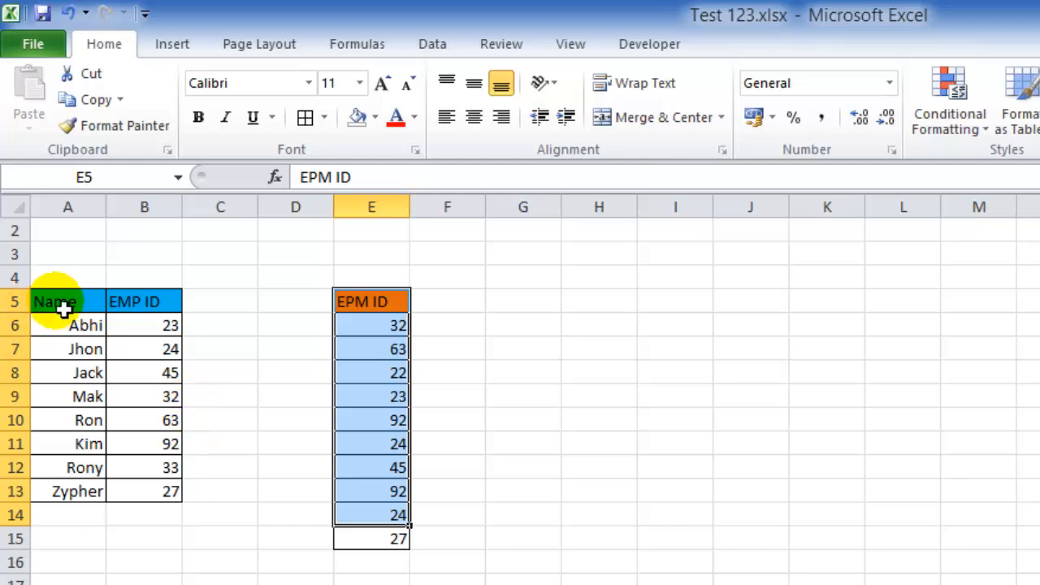
drag(64, 307, 133, 467)
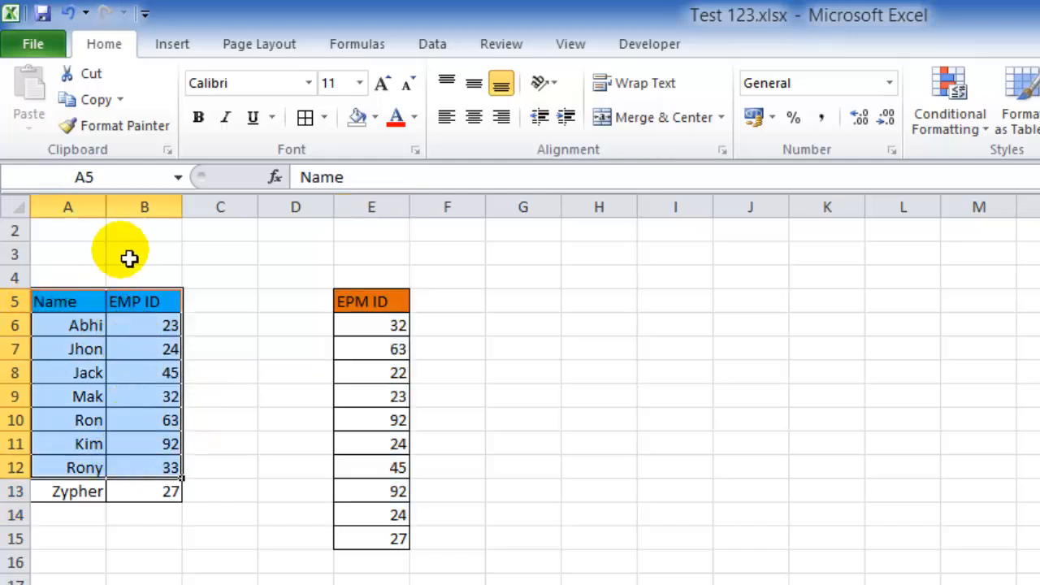
click(398, 331)
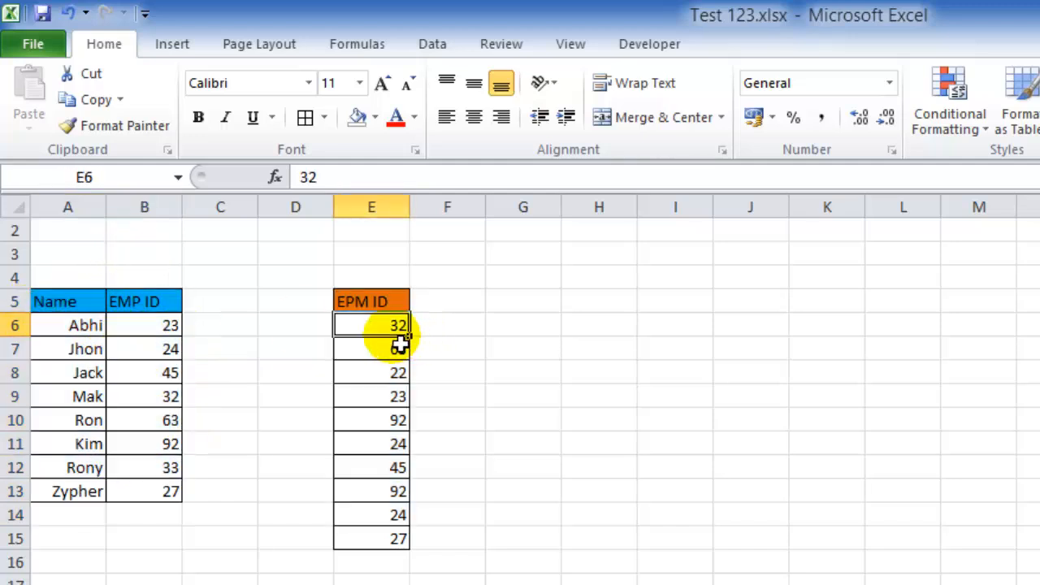
click(445, 329)
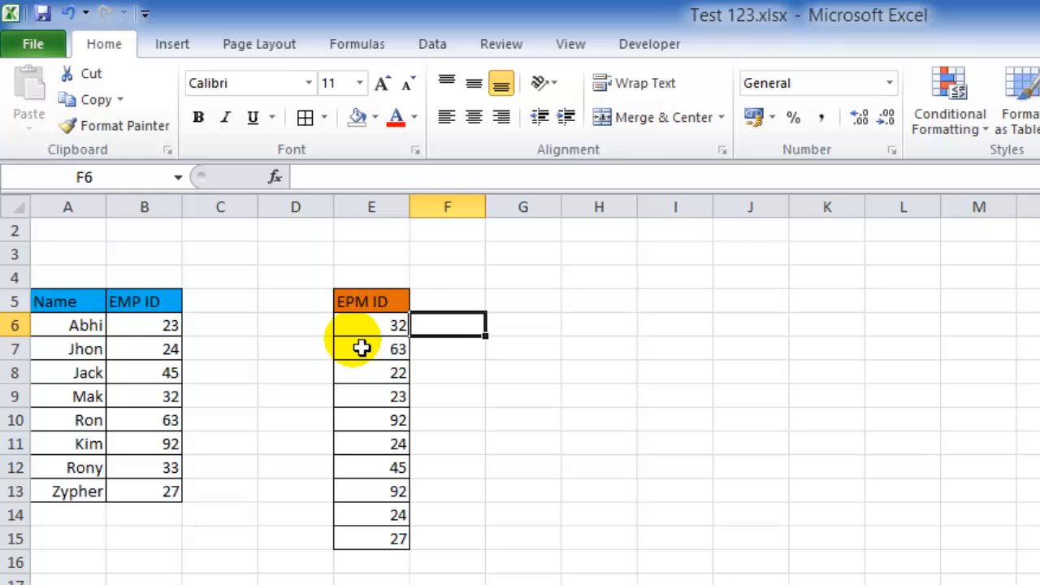
In F6, enter the formula =VLOOKUP(E6,A5:B13,1,FALSE) to look up the first EPM ID in the employee table.
text(=)
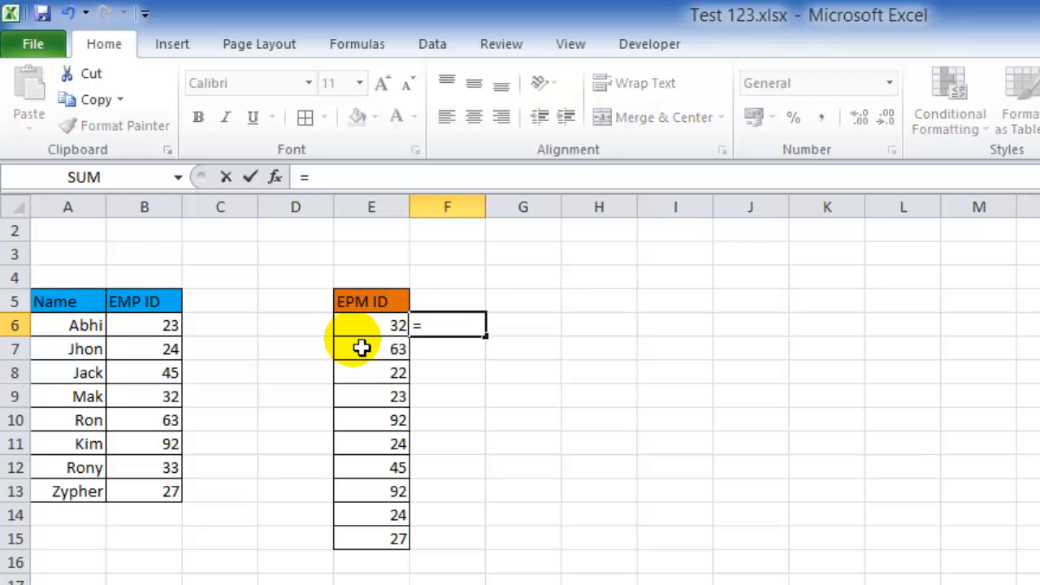
text(vl)
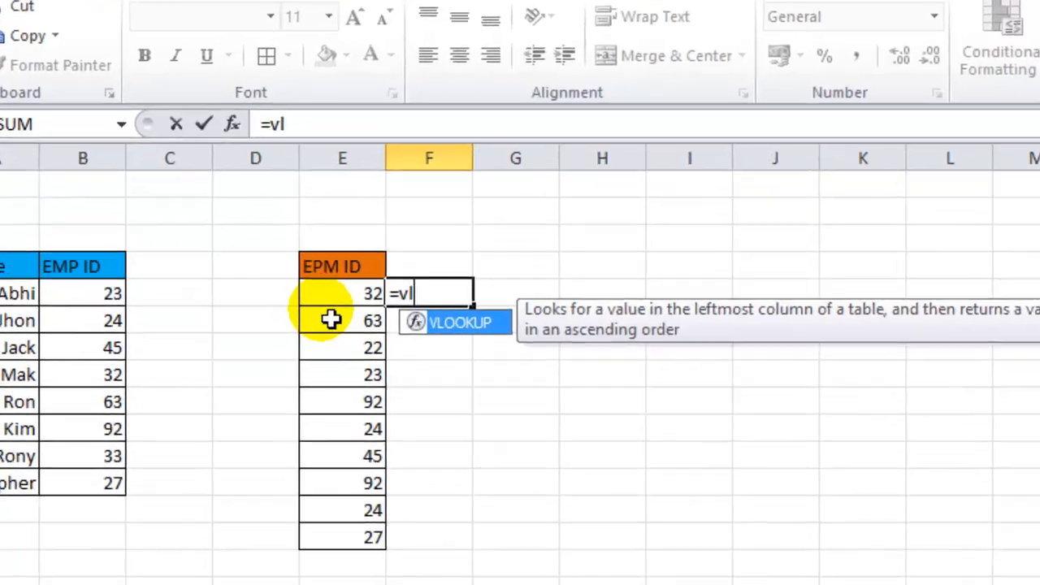
key(Tab)
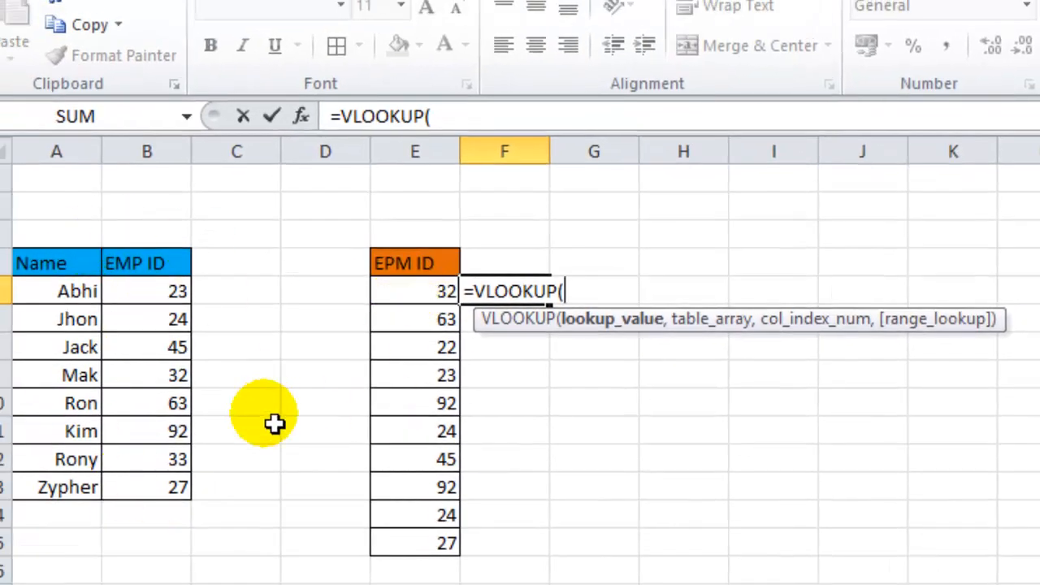
click(435, 301)
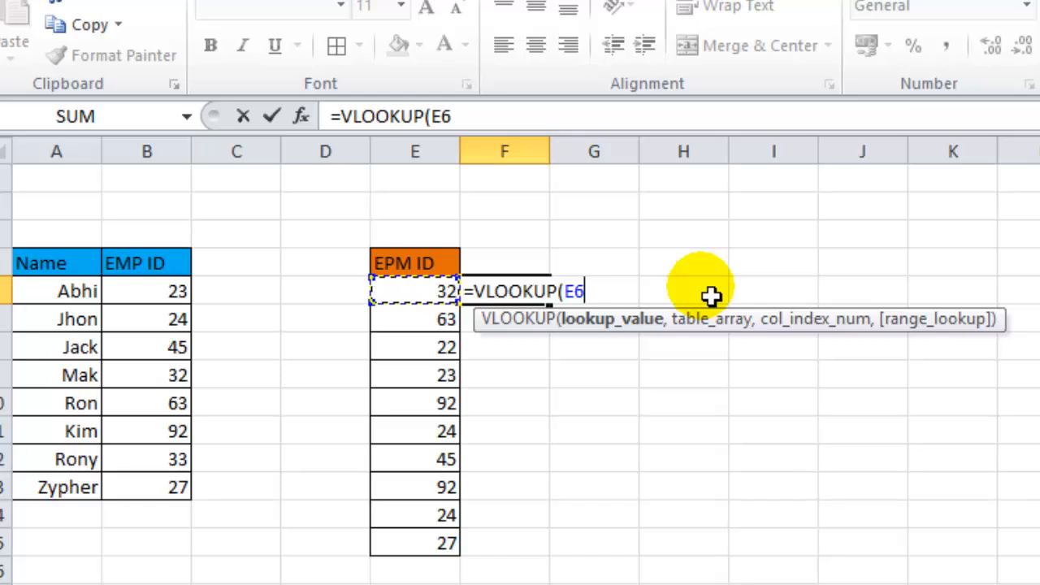
text(,)
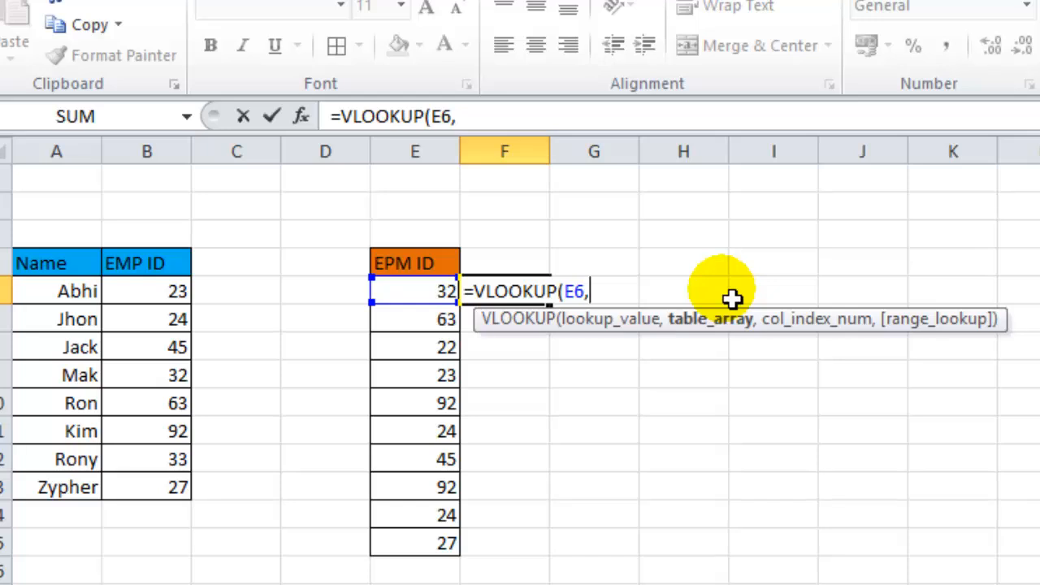
drag(44, 271, 139, 511)
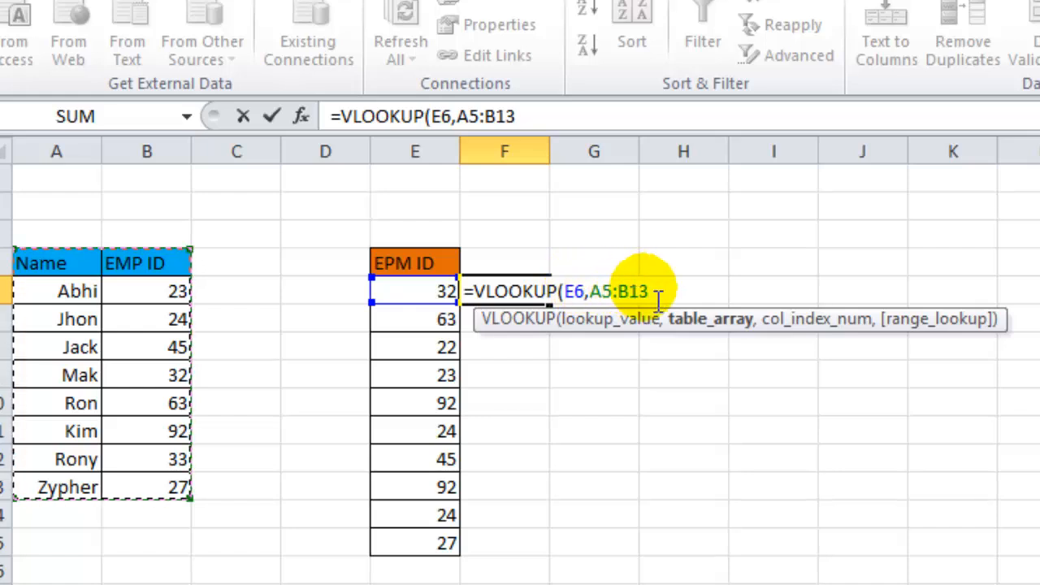
text(,)
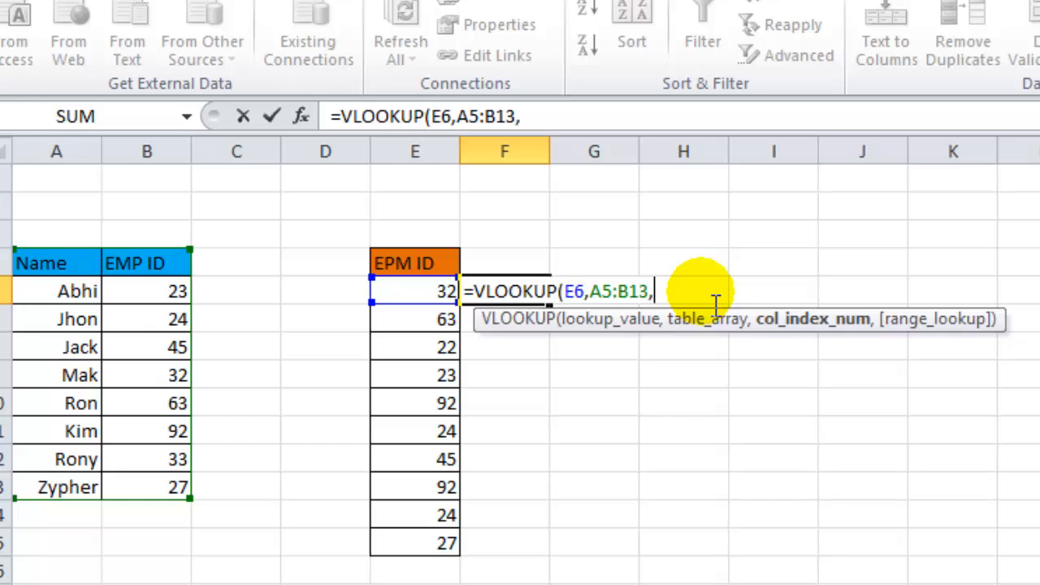
text(1,)
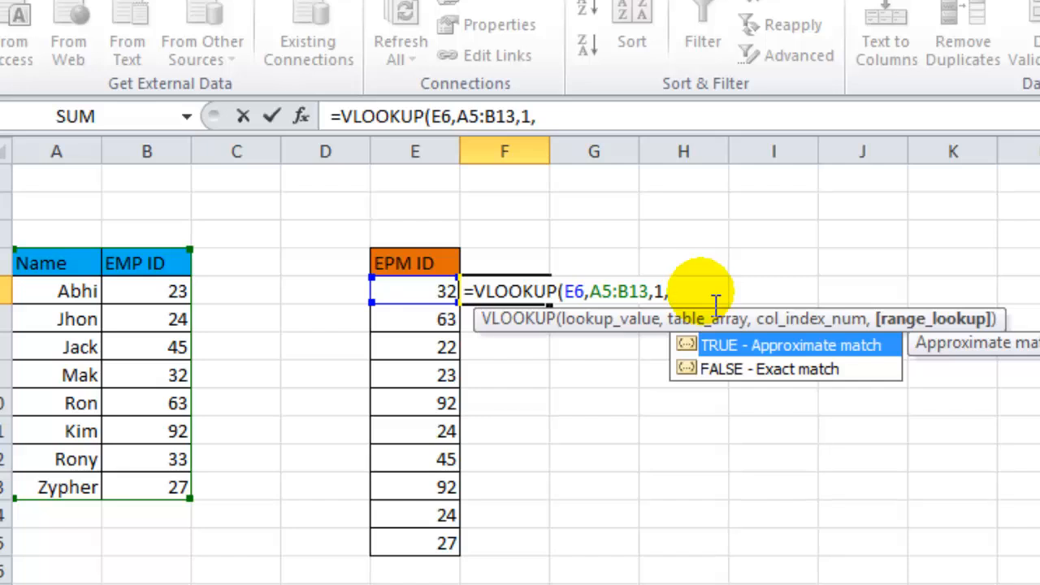
key(Down)
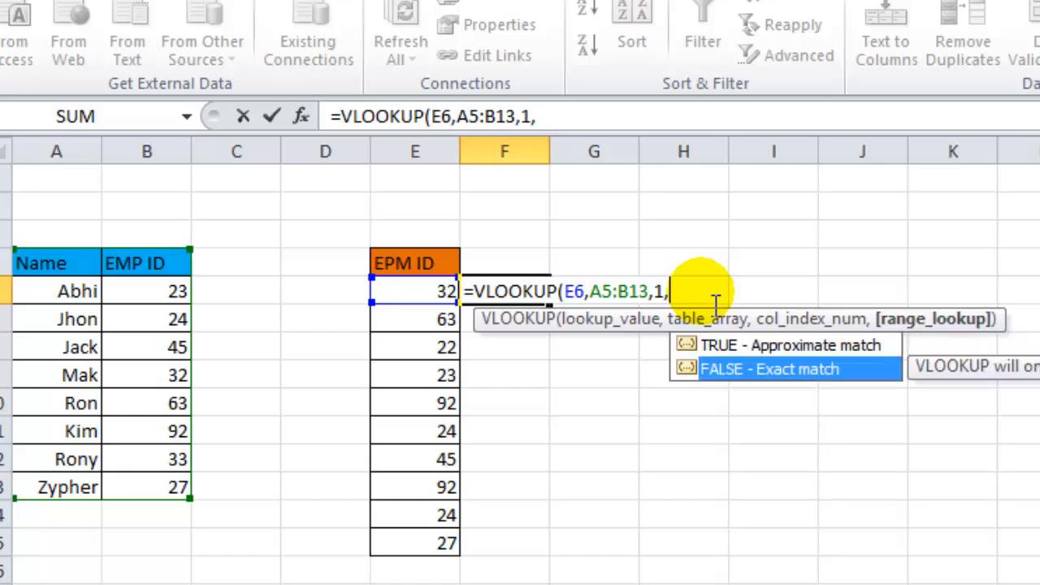
key(Tab)
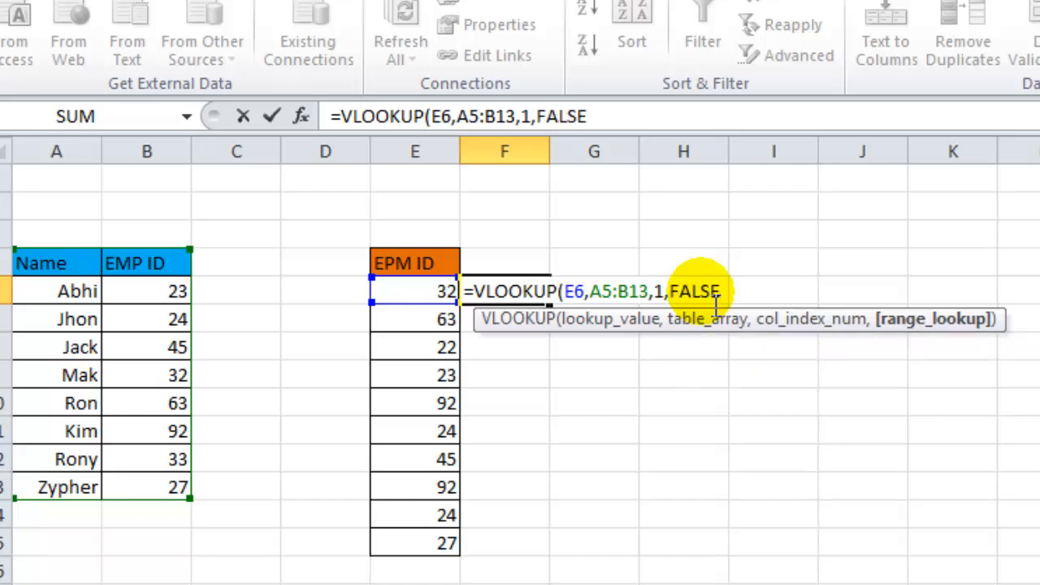
text())
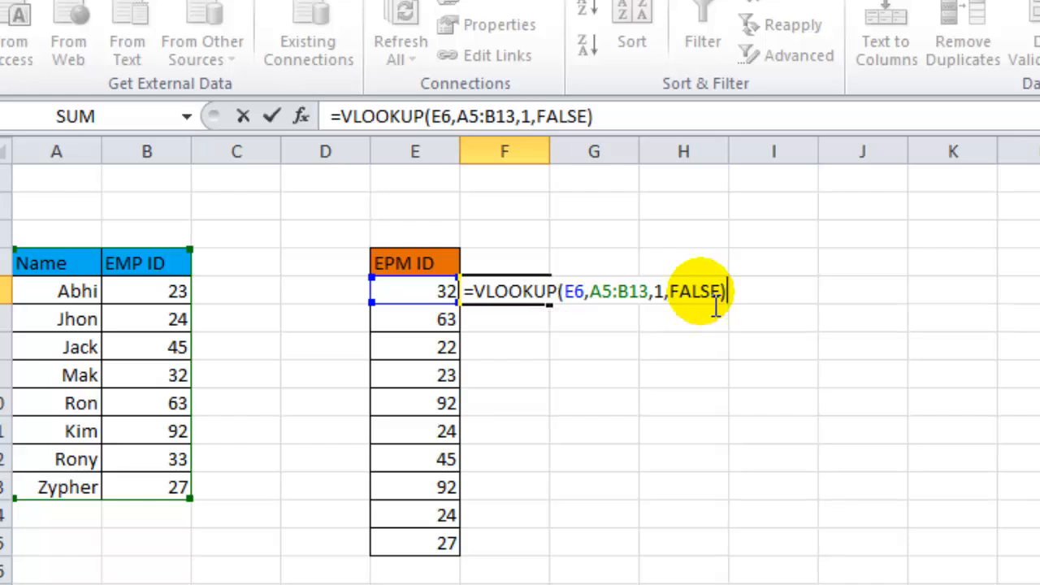
key(Return)
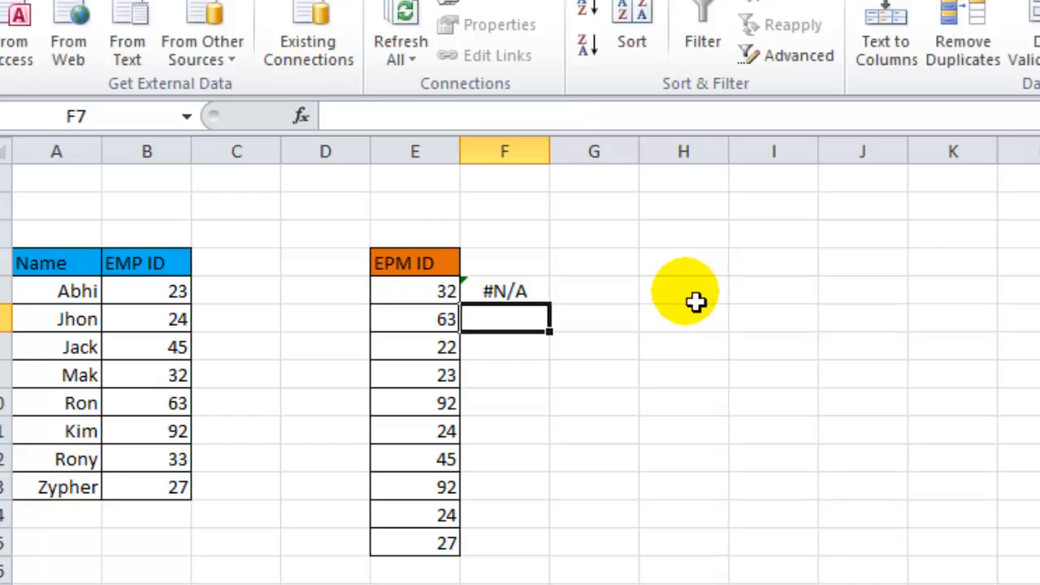
Inspect the lookup result in F6 and the Name and EMP ID columns of the employee table.
click(502, 300)
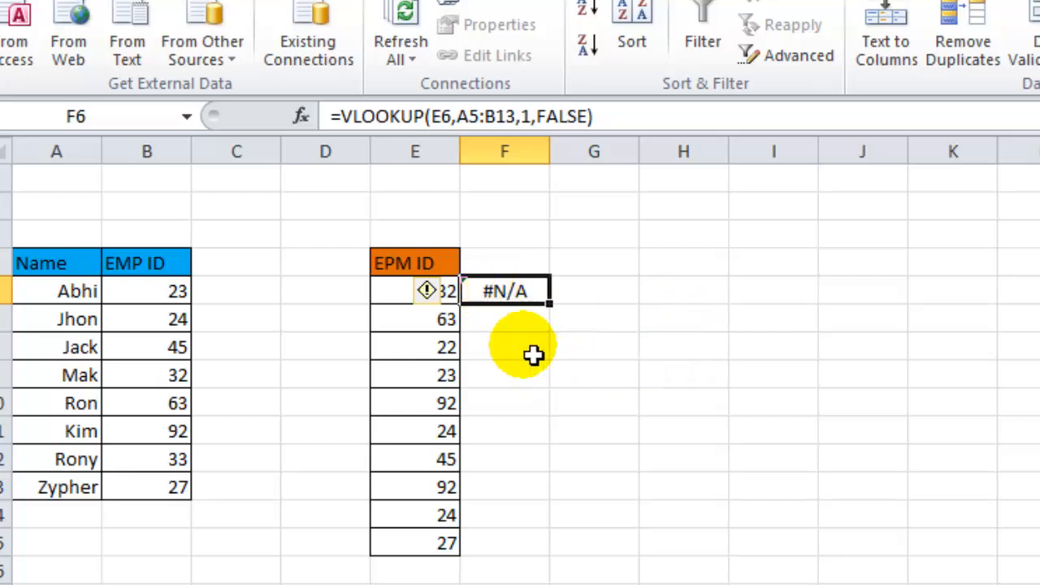
click(522, 331)
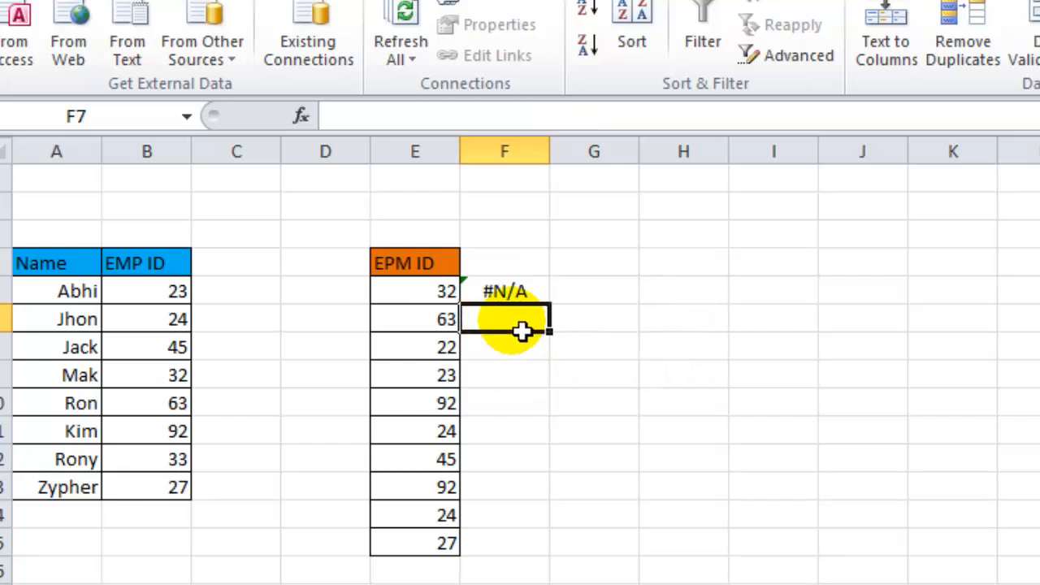
click(485, 300)
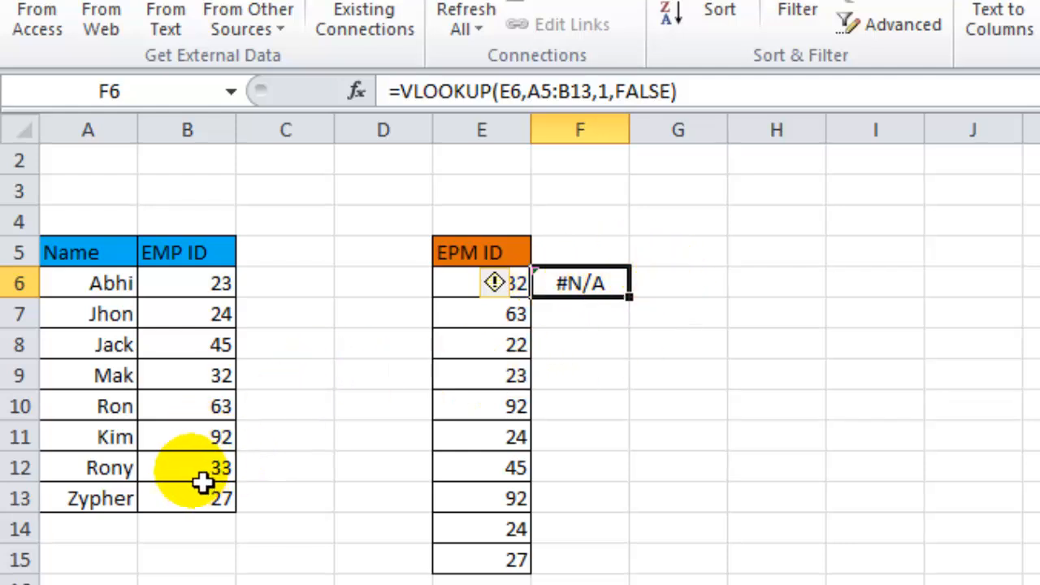
click(215, 378)
click(75, 374)
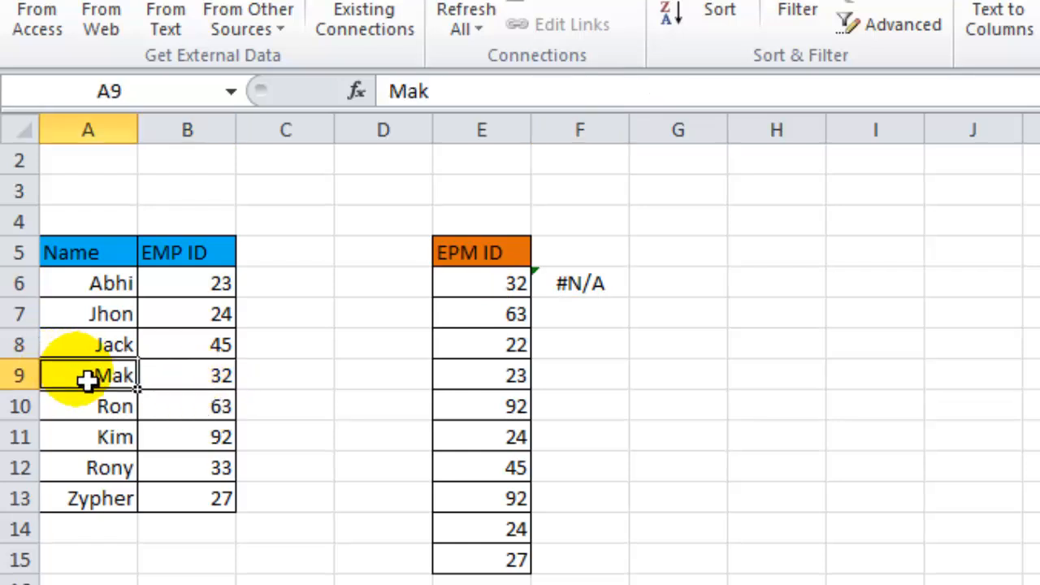
click(608, 289)
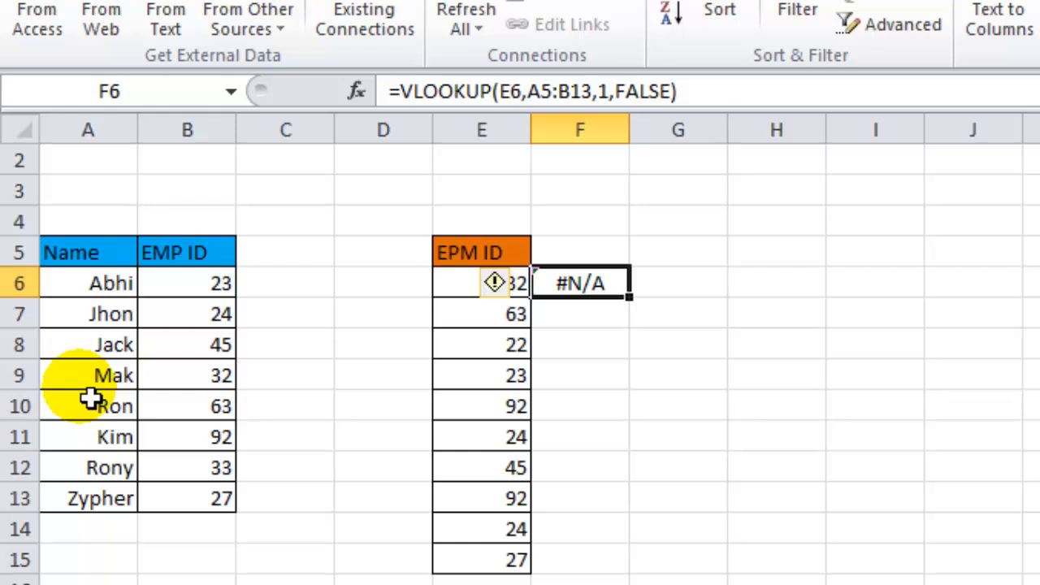
drag(86, 253, 93, 497)
drag(177, 253, 180, 462)
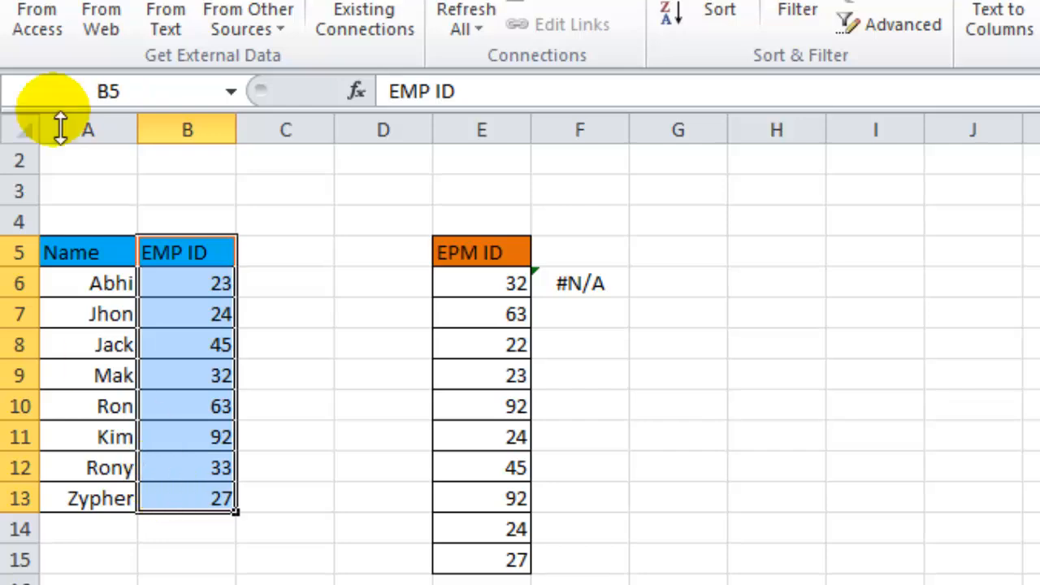
Move the Name column so it sits to the right of the EMP ID column by cutting and inserting it at column C.
click(102, 132)
right_click(91, 130)
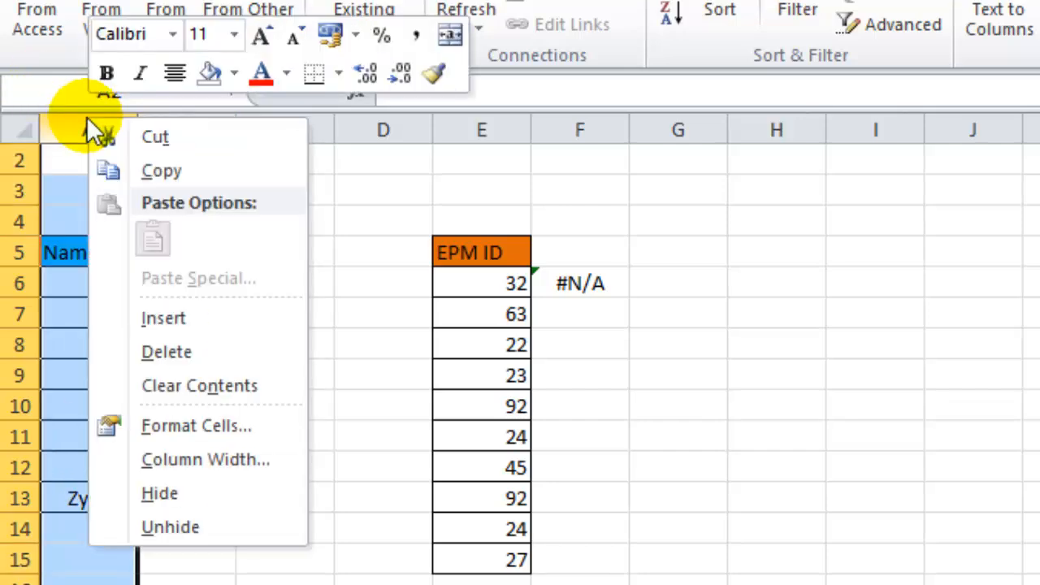
click(144, 137)
right_click(257, 133)
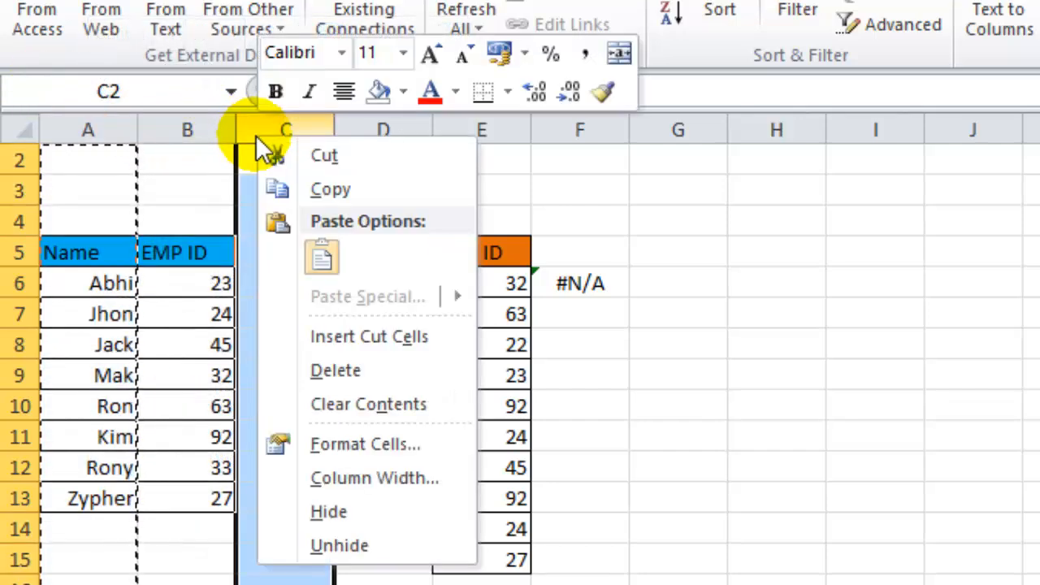
click(322, 272)
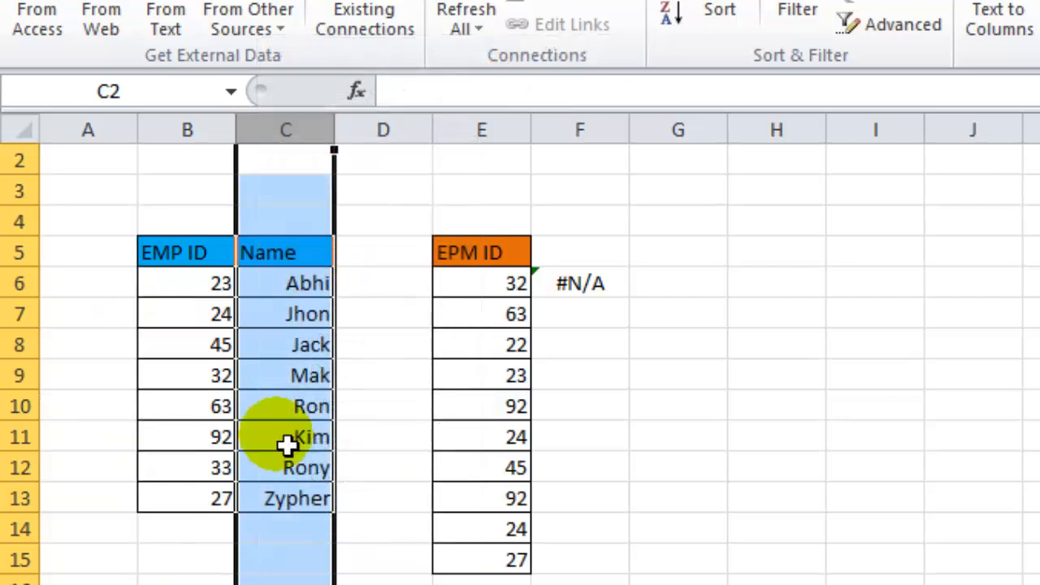
click(189, 285)
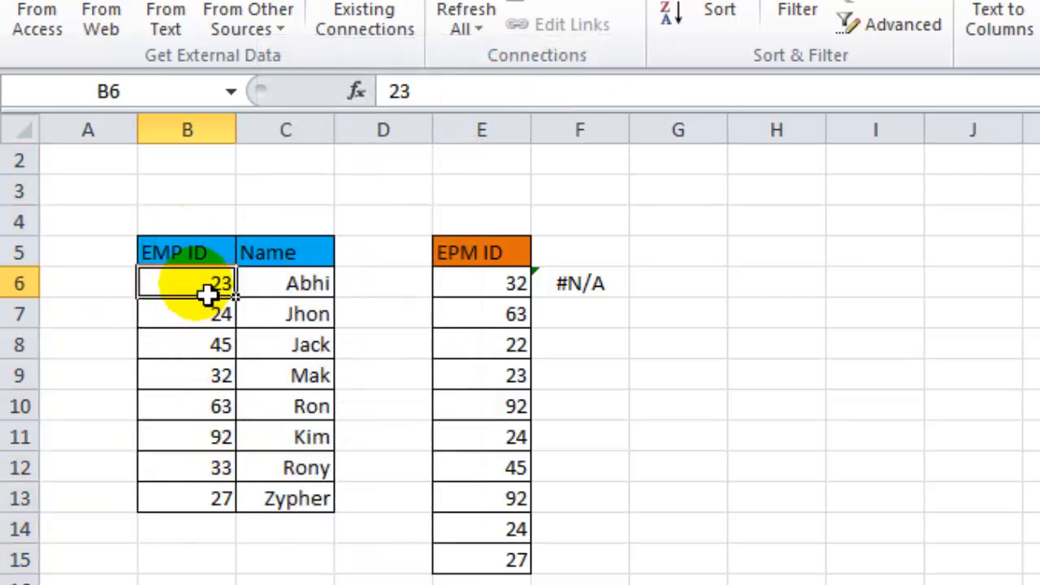
click(317, 262)
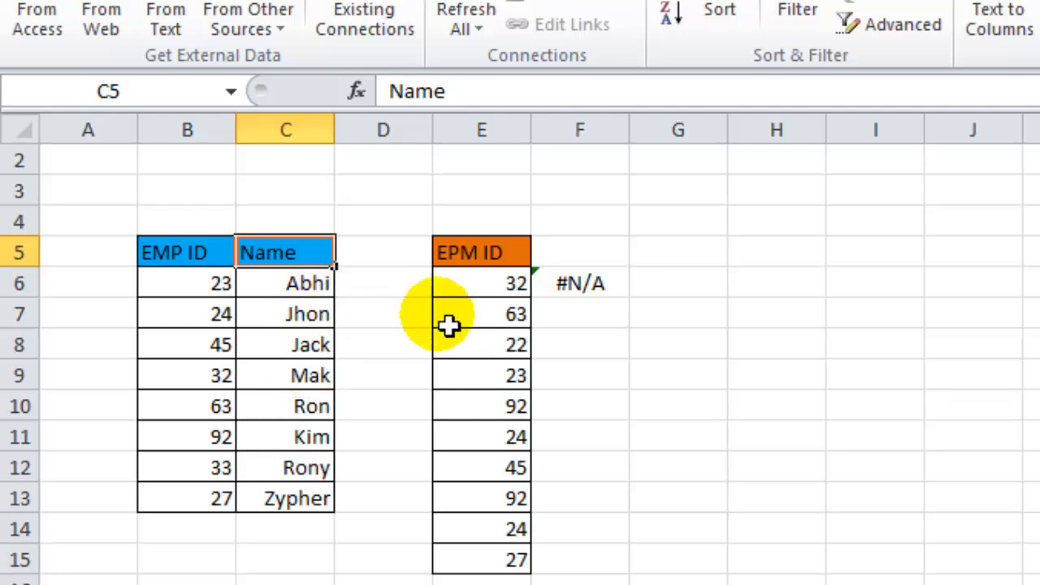
In F6, enter the formula =VLOOKUP(E6,B5:C13,2,FALSE) to return the name for the first EPM ID.
click(577, 281)
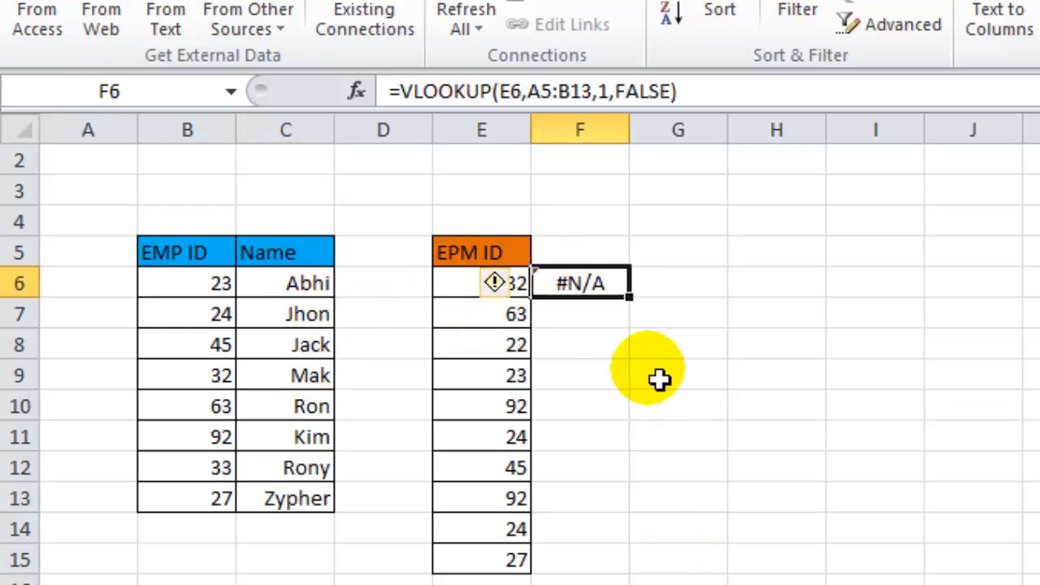
text(=vlo)
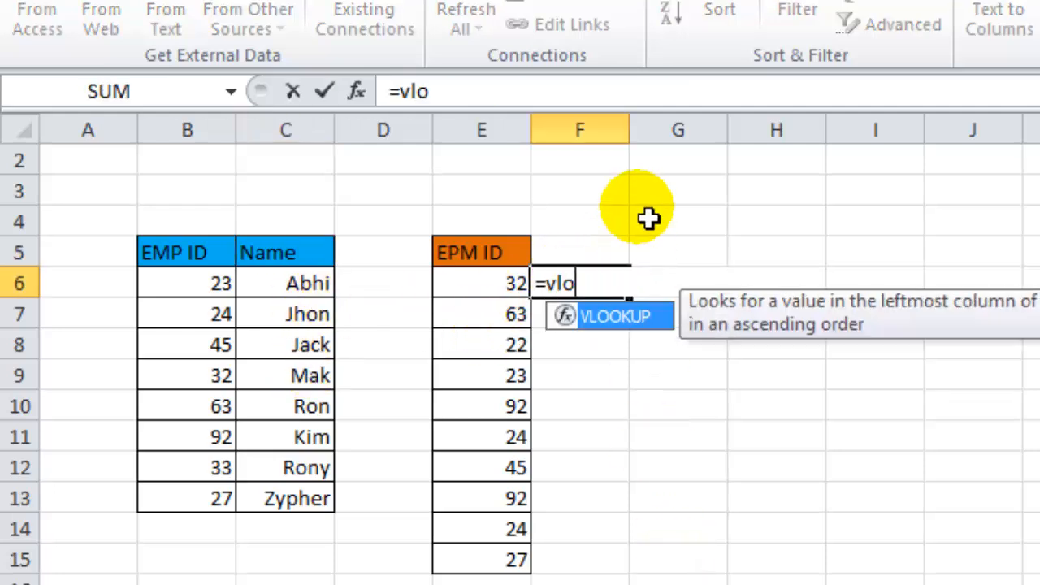
key(Tab)
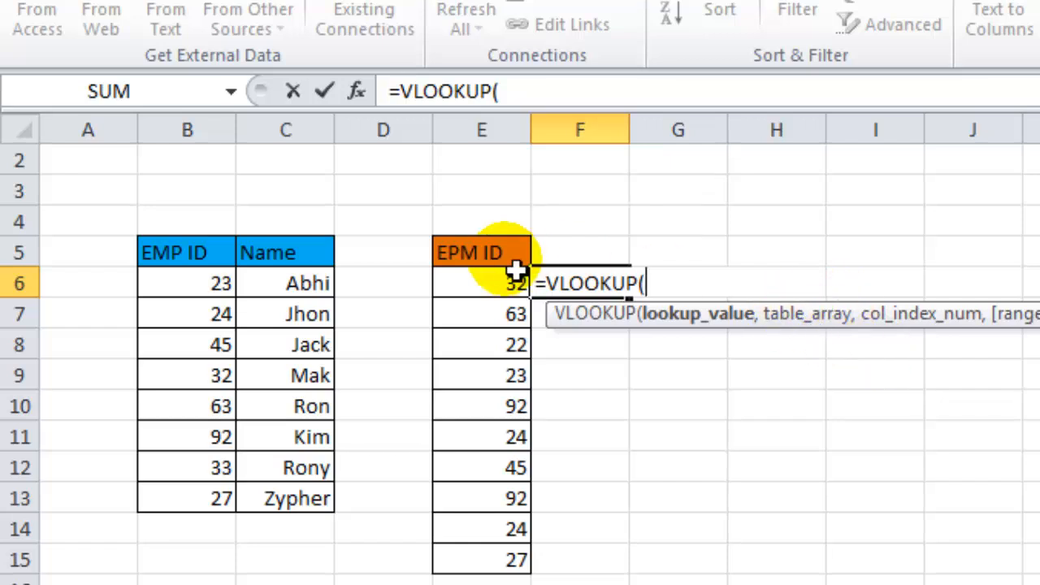
click(470, 281)
text(,)
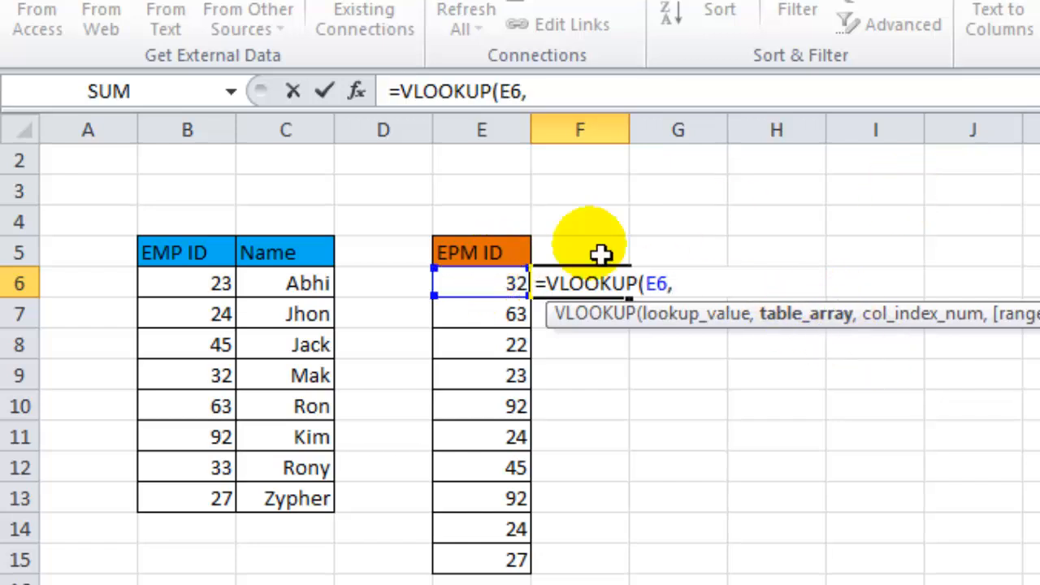
click(175, 256)
drag(175, 256, 289, 504)
text(,2)
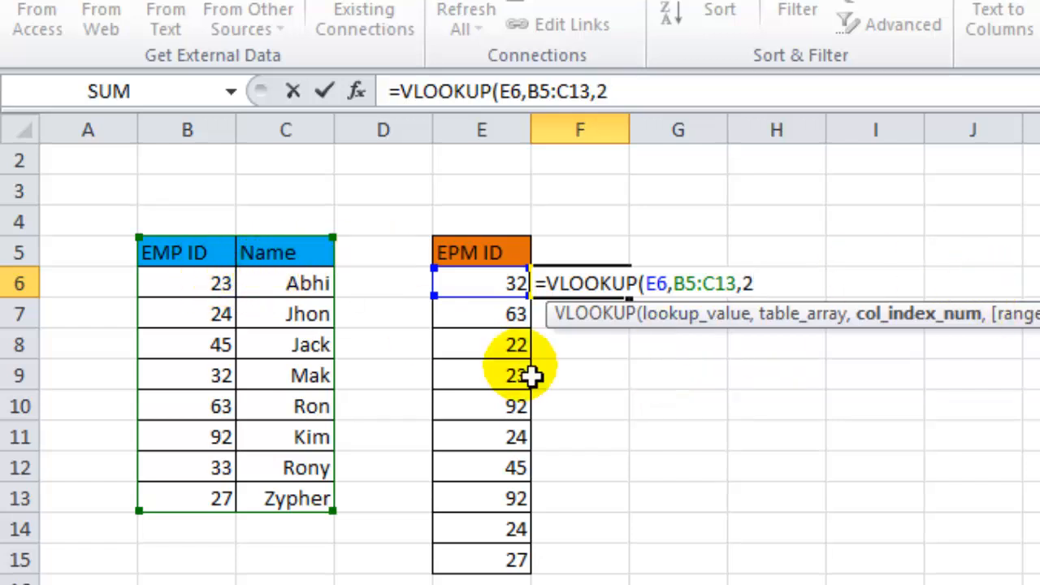
text(,)
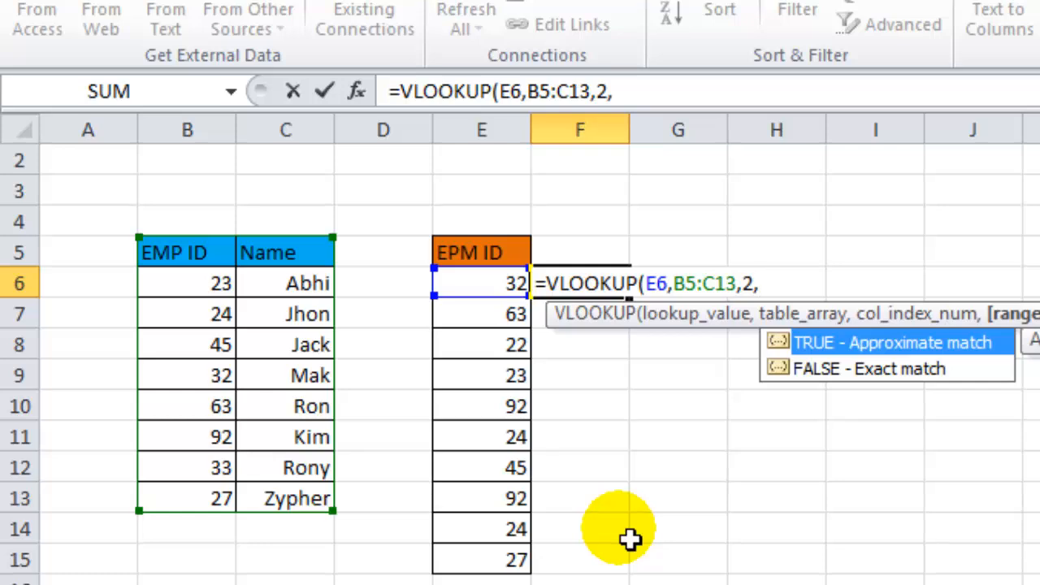
key(Down)
key(Tab)
text())
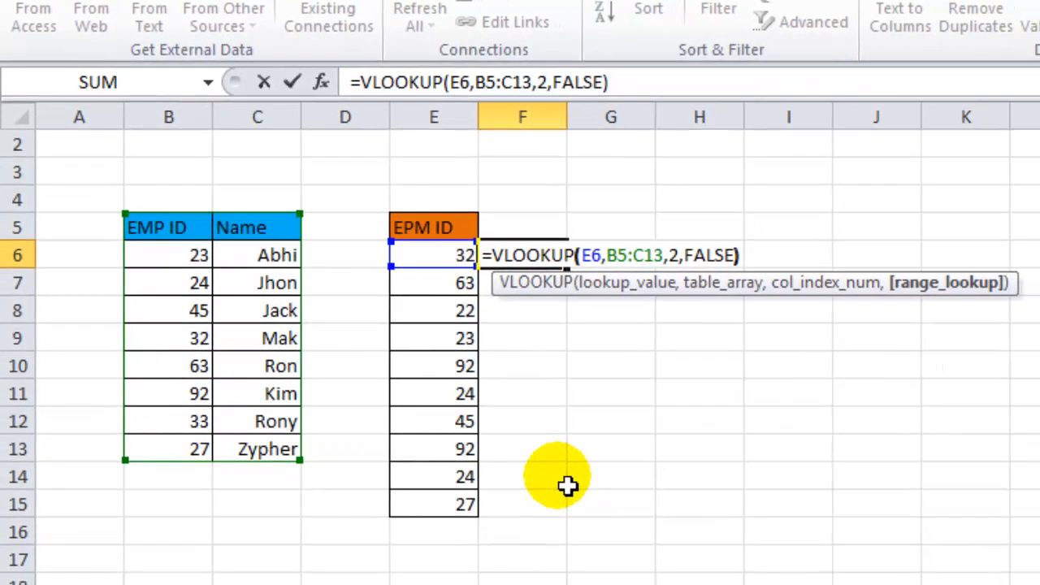
key(Return)
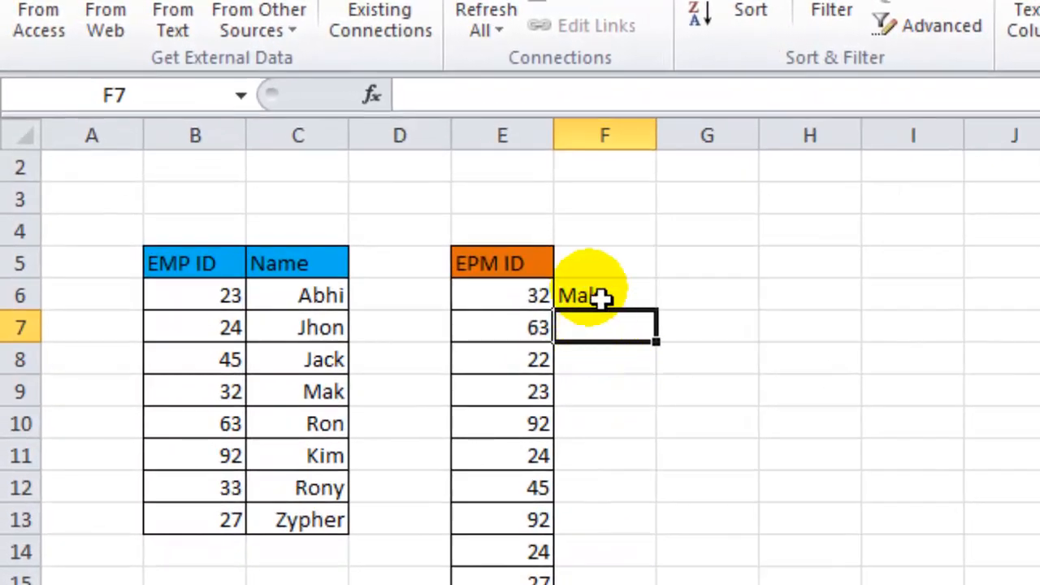
Fill the F6 lookup formula down the column through F15.
click(598, 298)
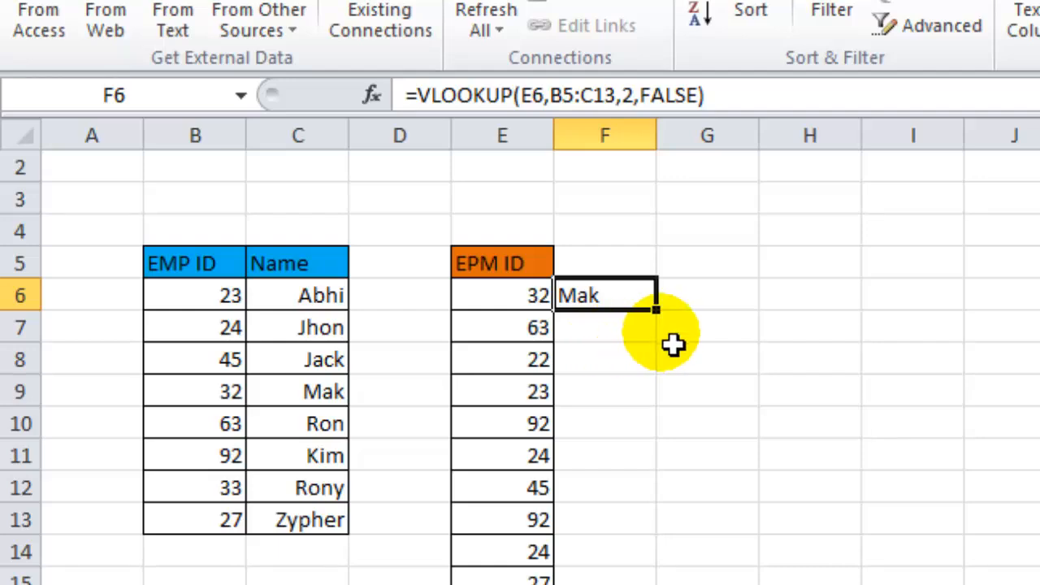
drag(668, 324, 660, 583)
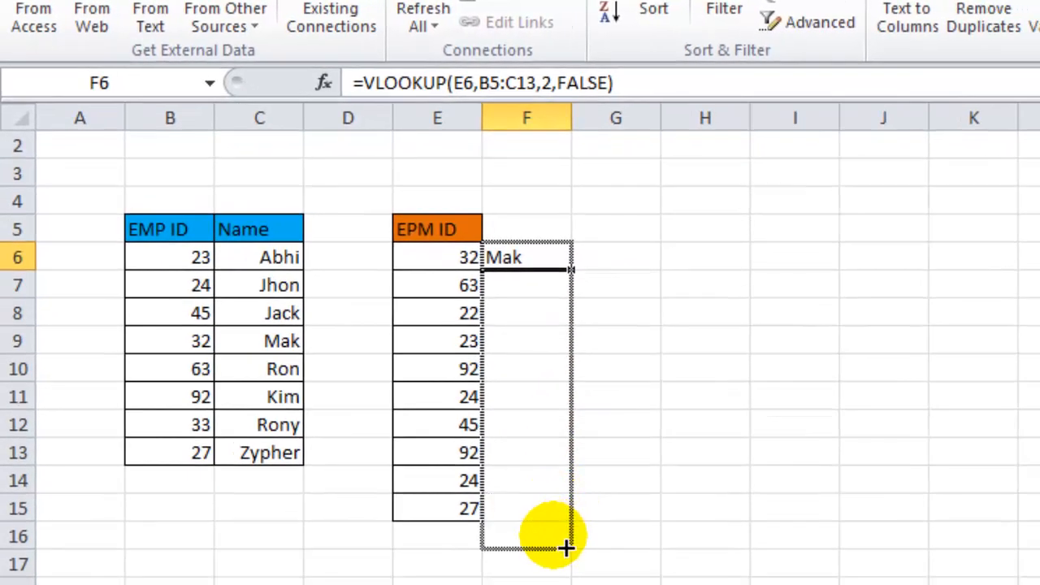
drag(566, 549, 566, 534)
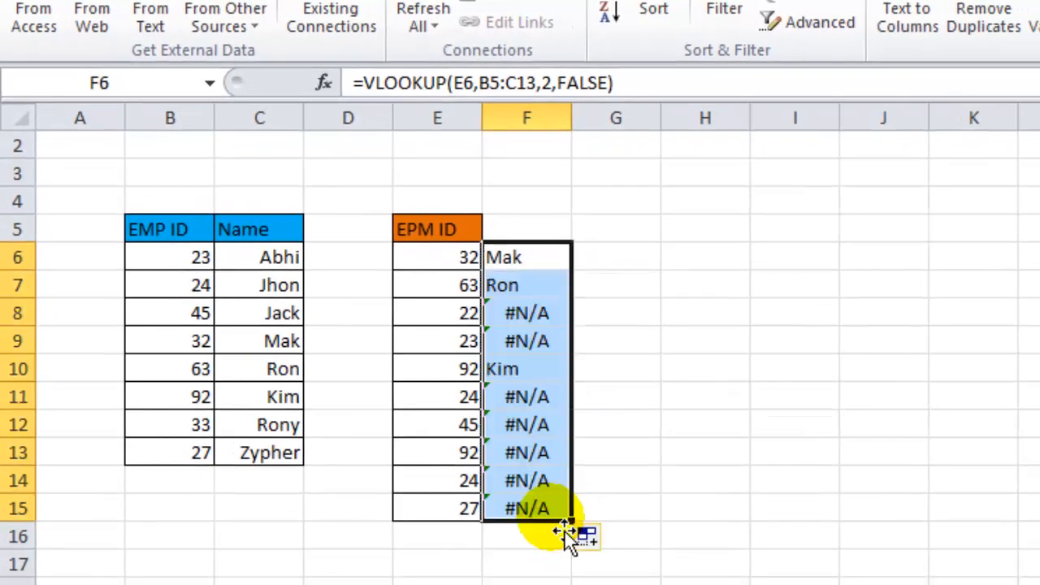
Inspect the copied formulas in column F and the table range referenced in F6's formula.
click(530, 295)
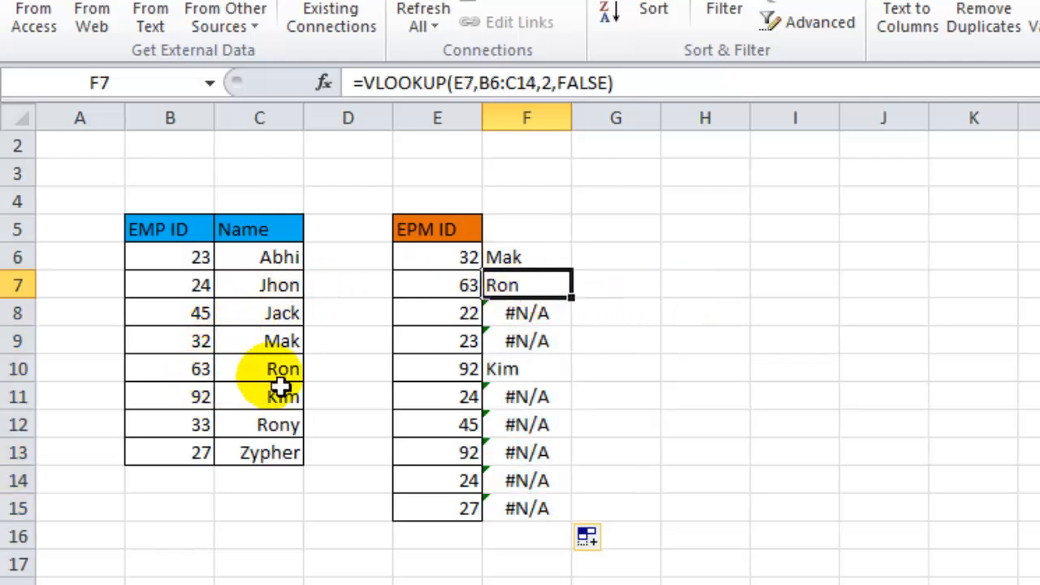
click(470, 314)
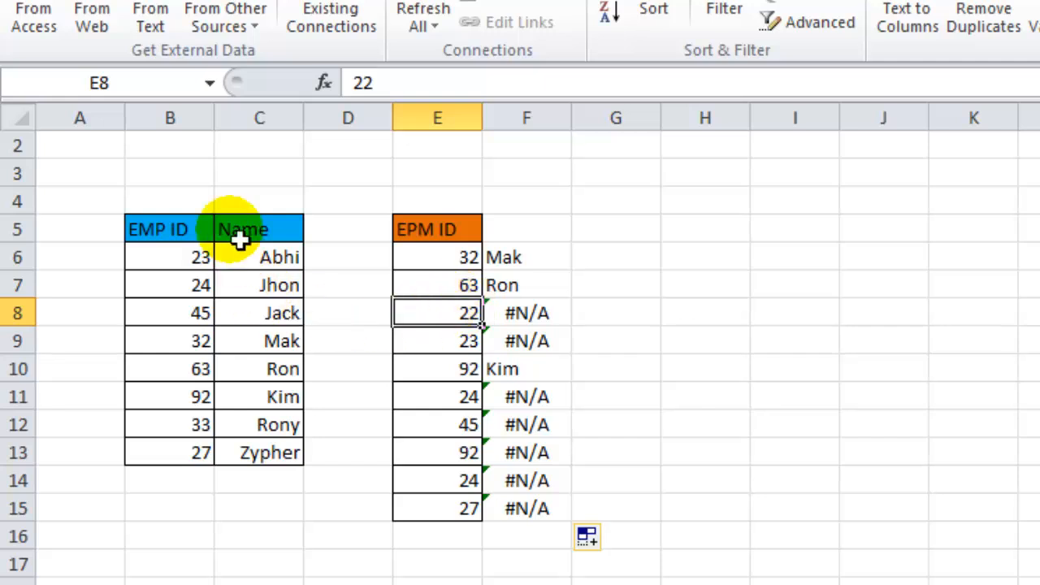
click(558, 324)
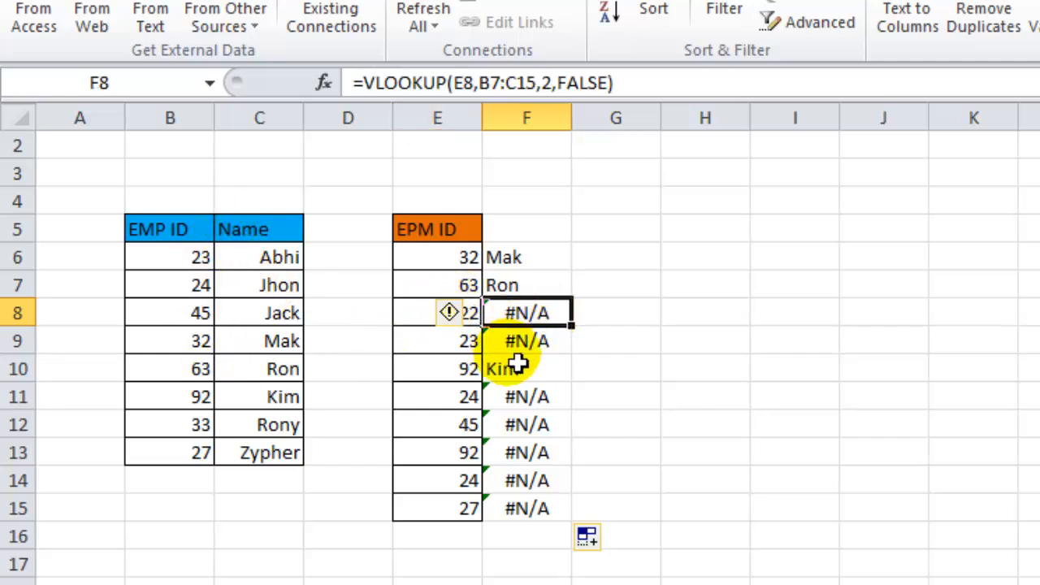
click(540, 346)
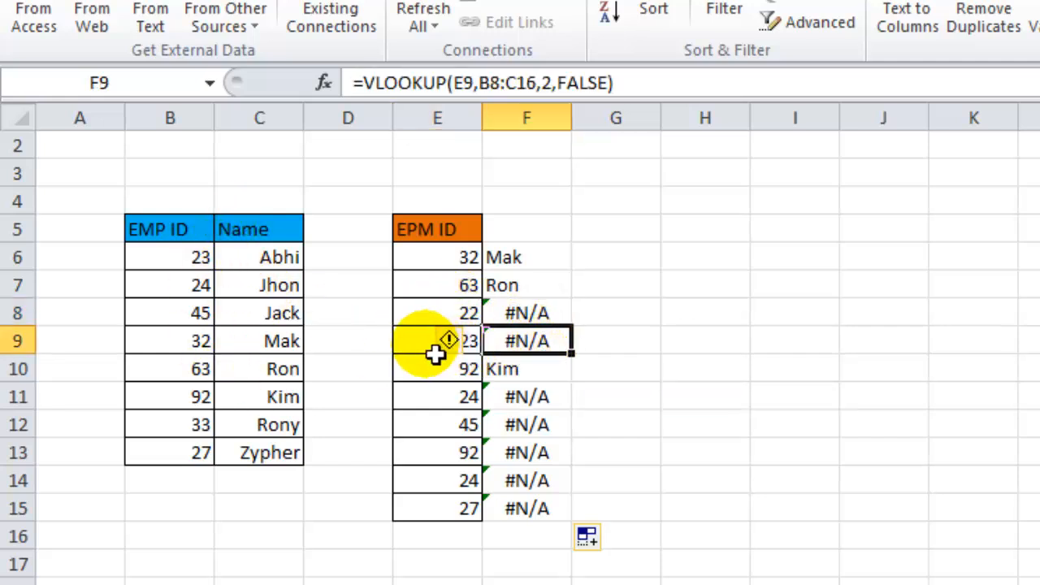
click(285, 265)
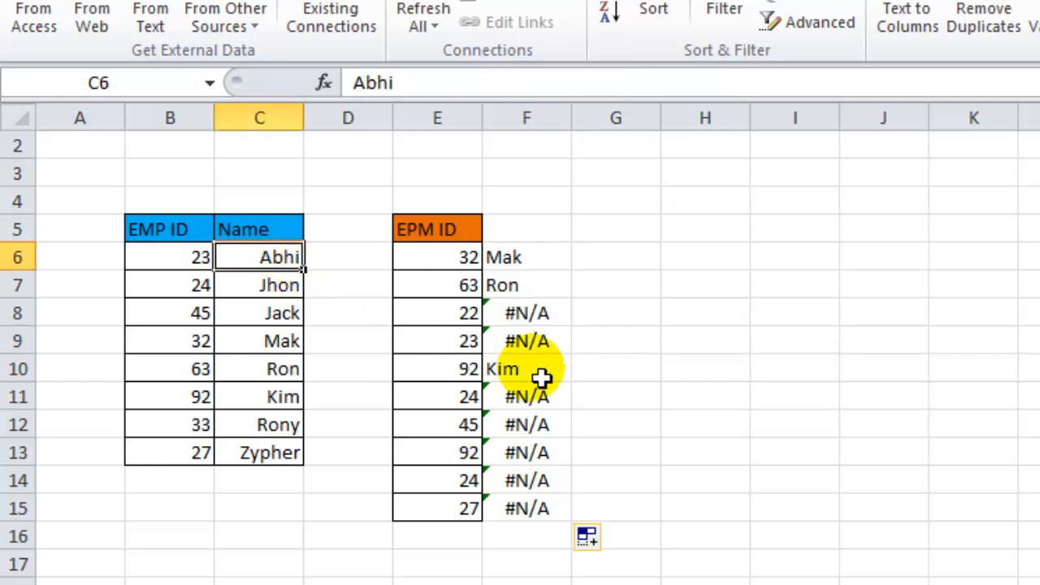
click(558, 356)
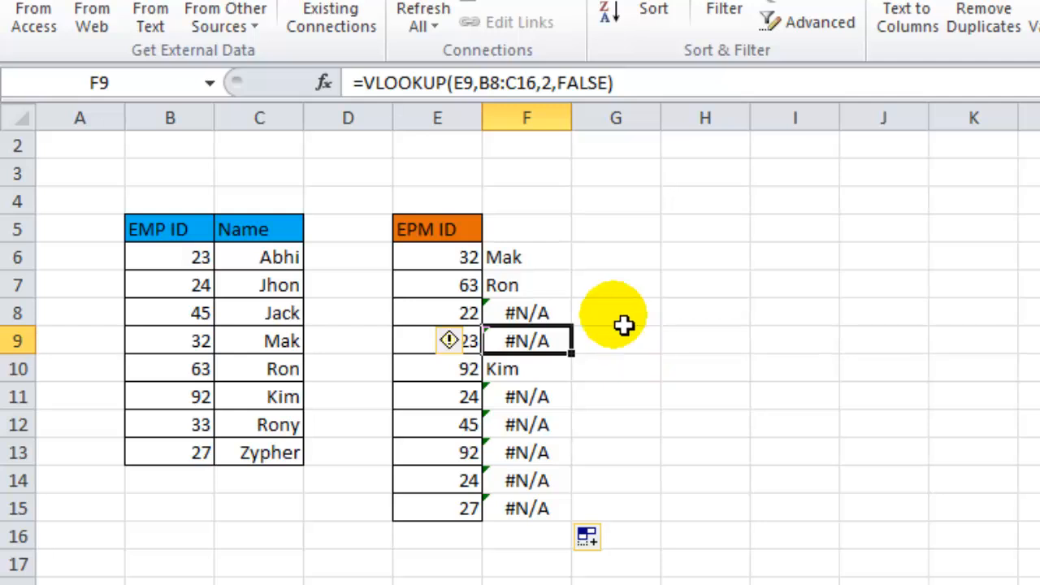
click(522, 265)
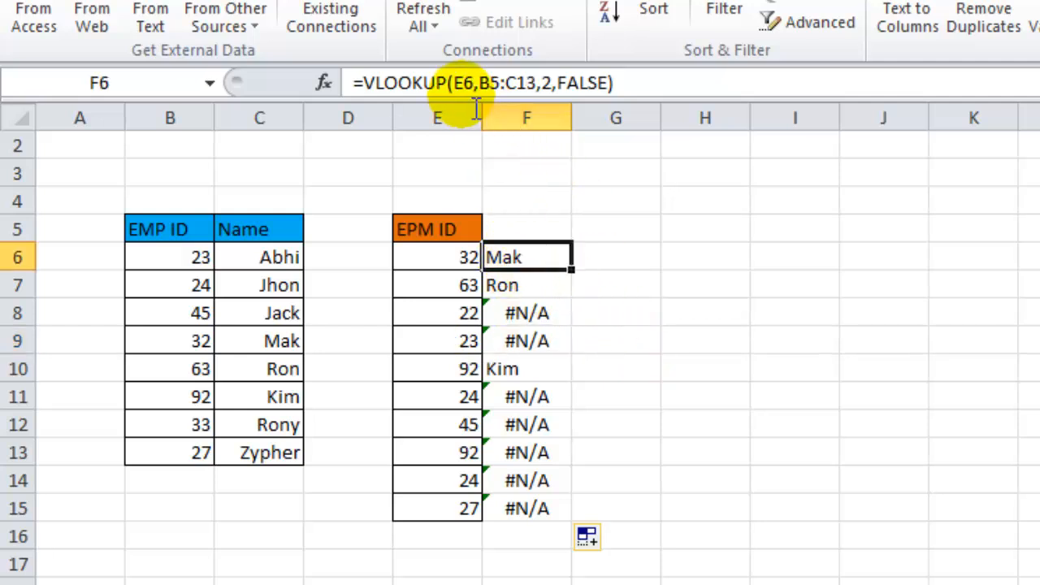
click(479, 84)
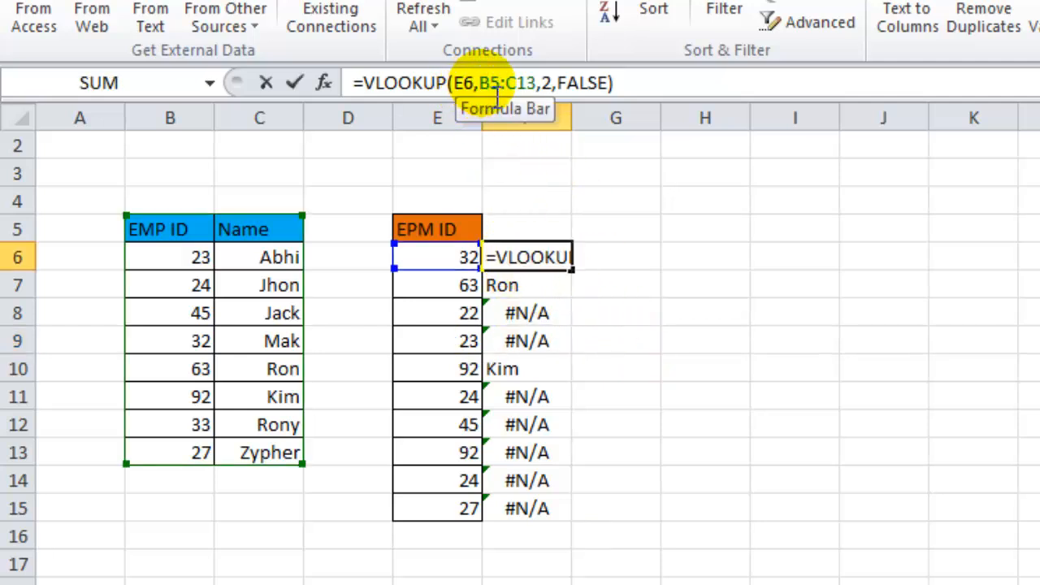
drag(479, 84, 538, 88)
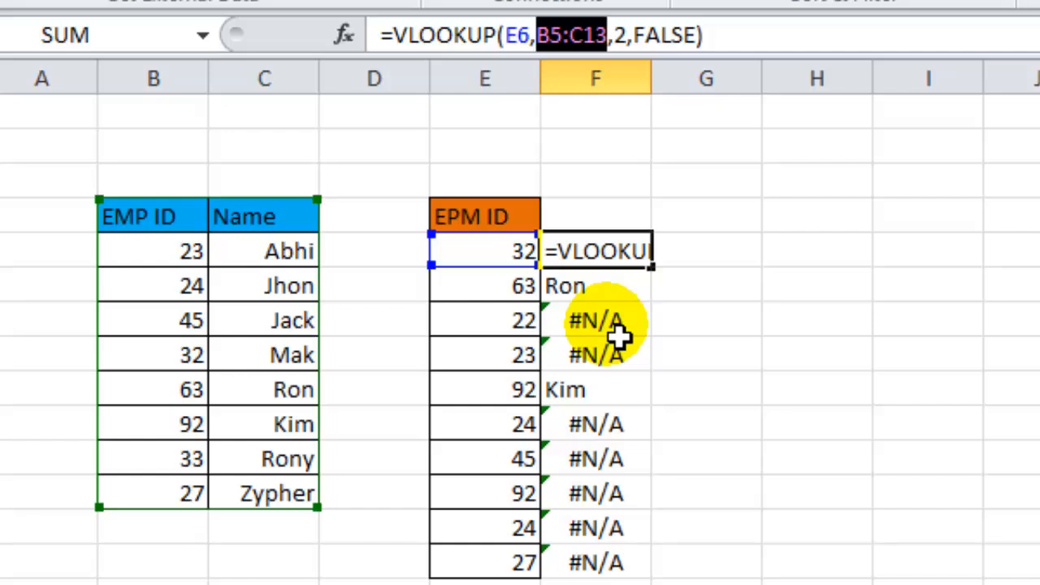
key(Escape)
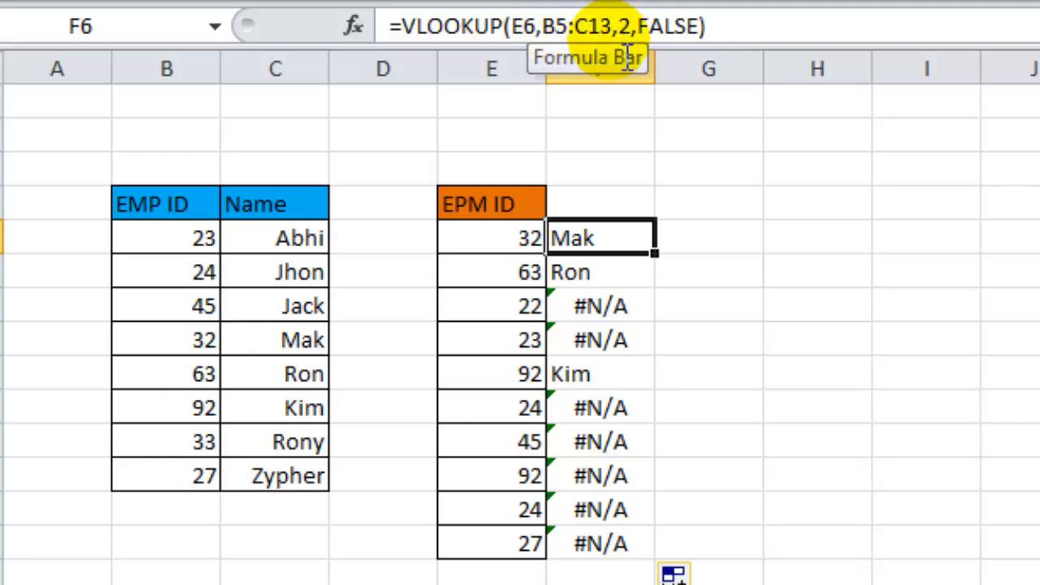
Check how the table range reference shifts in the copied formulas of F7 to F9.
click(606, 279)
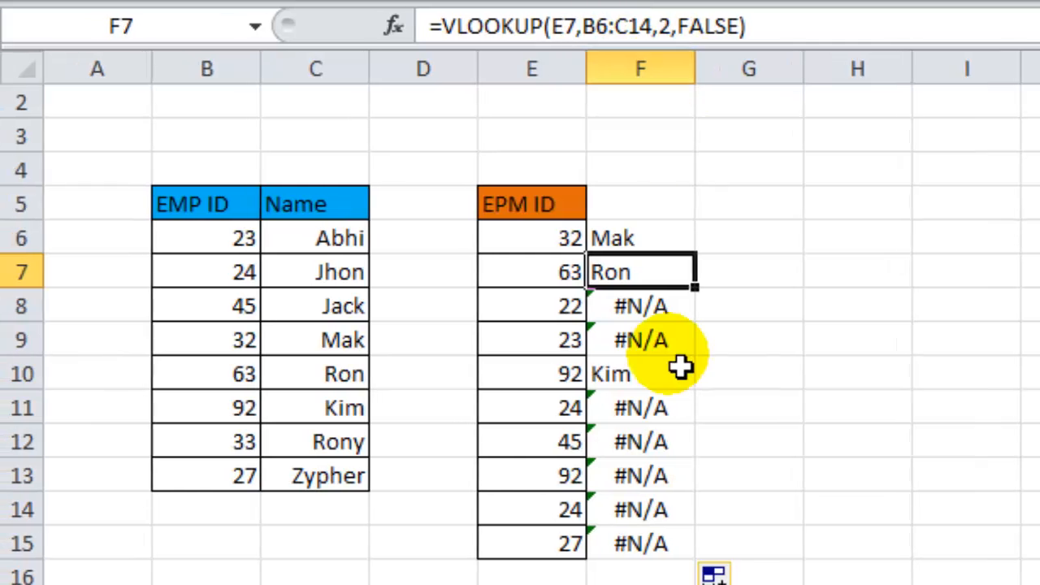
click(613, 306)
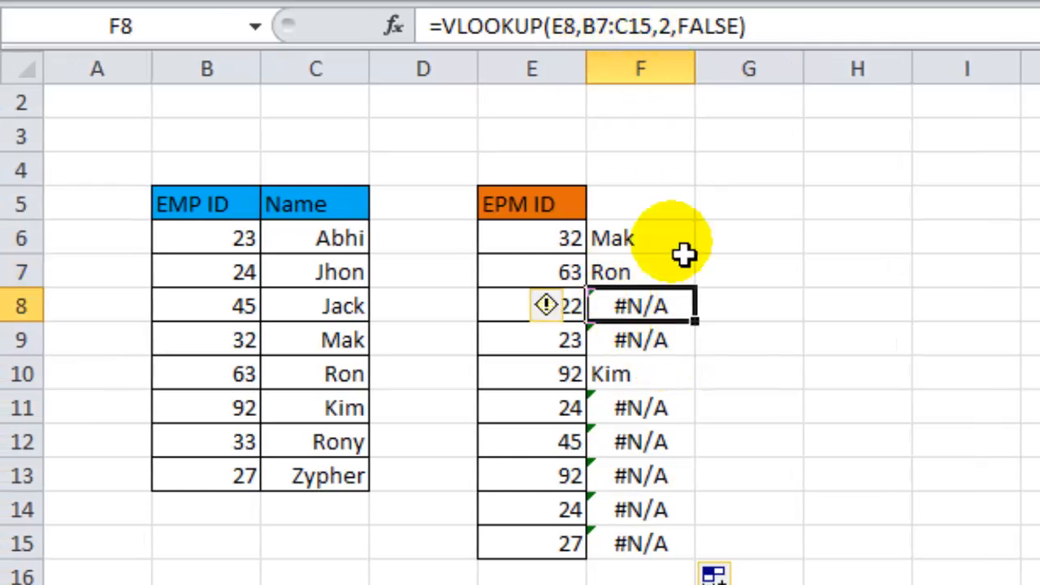
click(642, 350)
scroll(646, 370, up, 1)
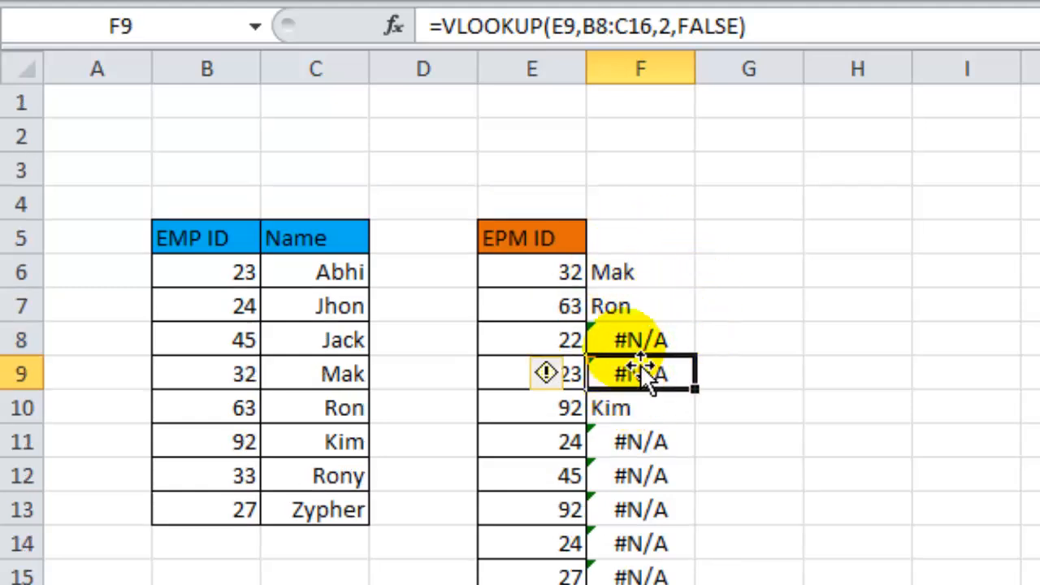
click(609, 29)
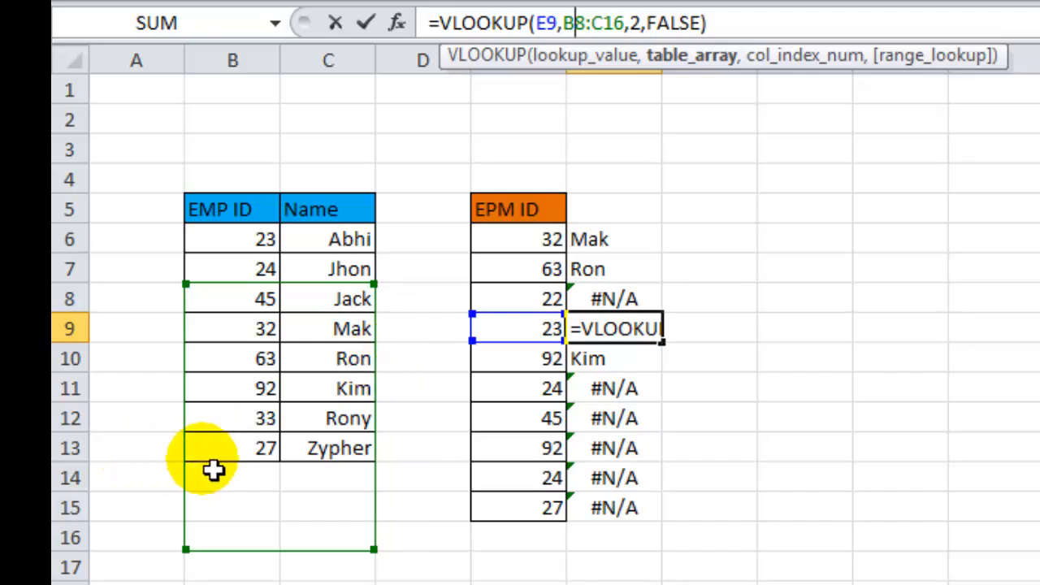
key(Escape)
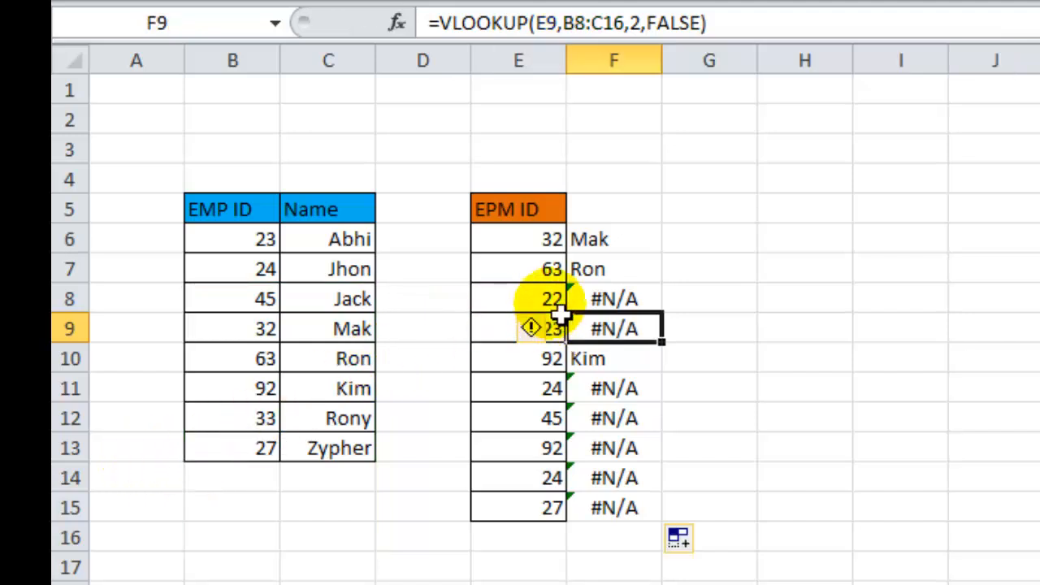
Make the table range in F6's formula absolute as $B$5:$C$13.
click(632, 244)
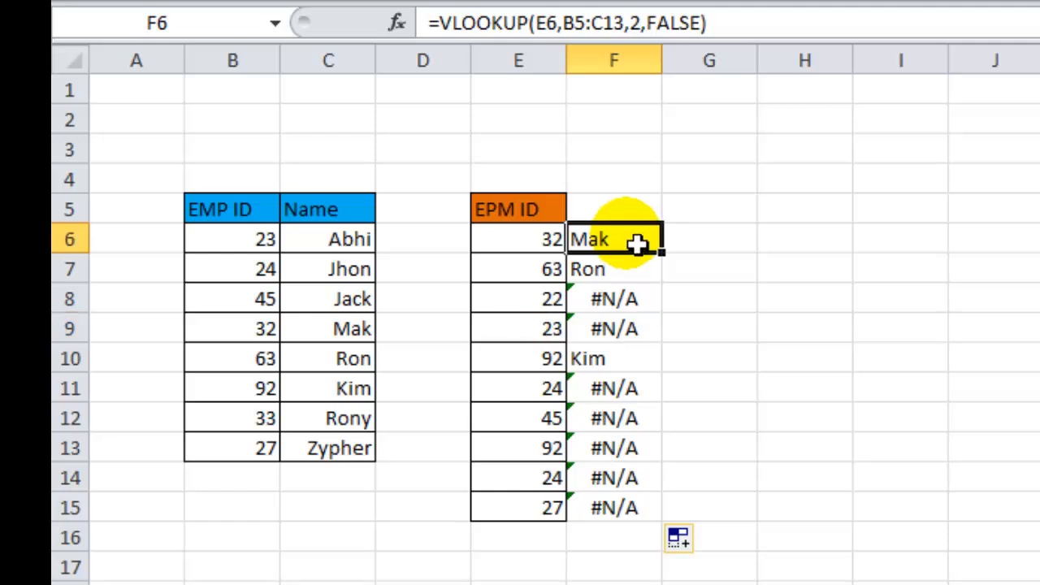
click(582, 26)
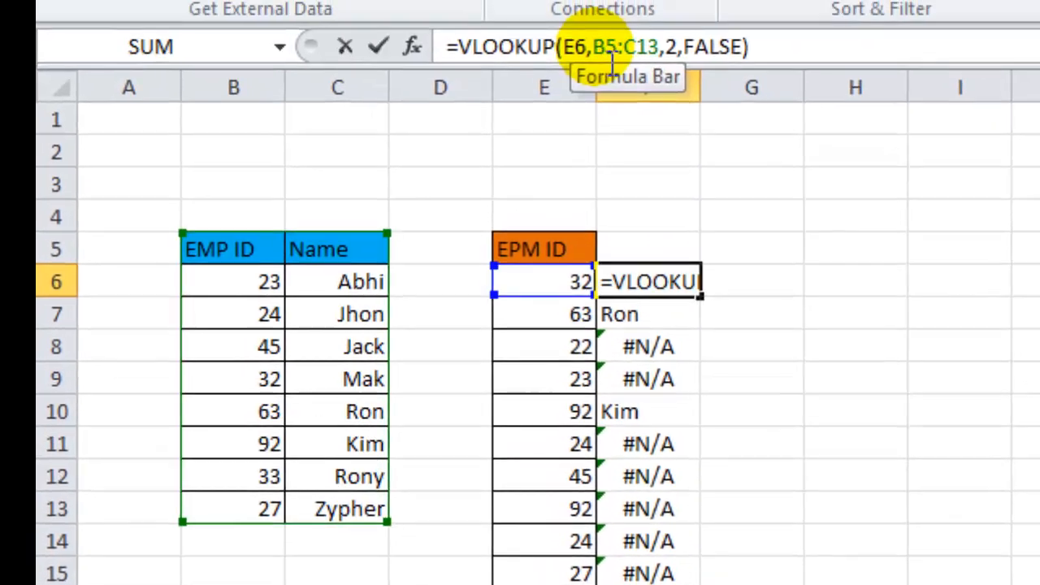
drag(594, 47, 672, 52)
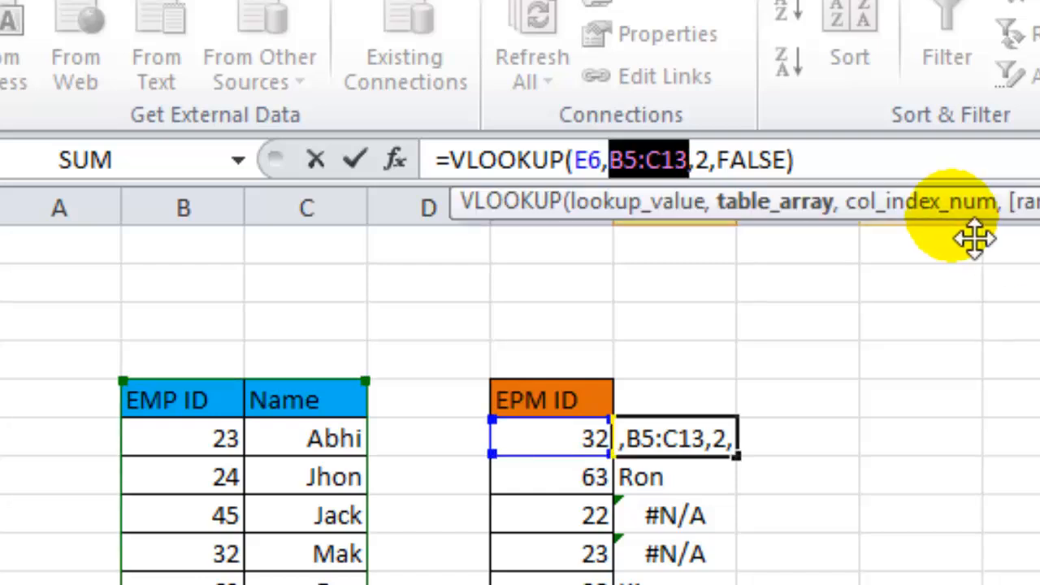
key(F4)
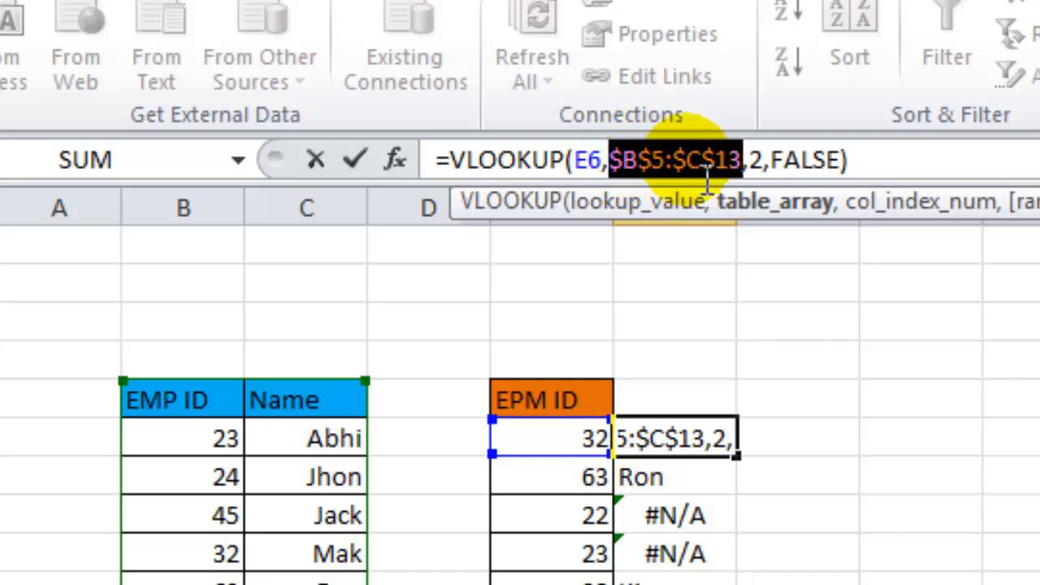
click(862, 160)
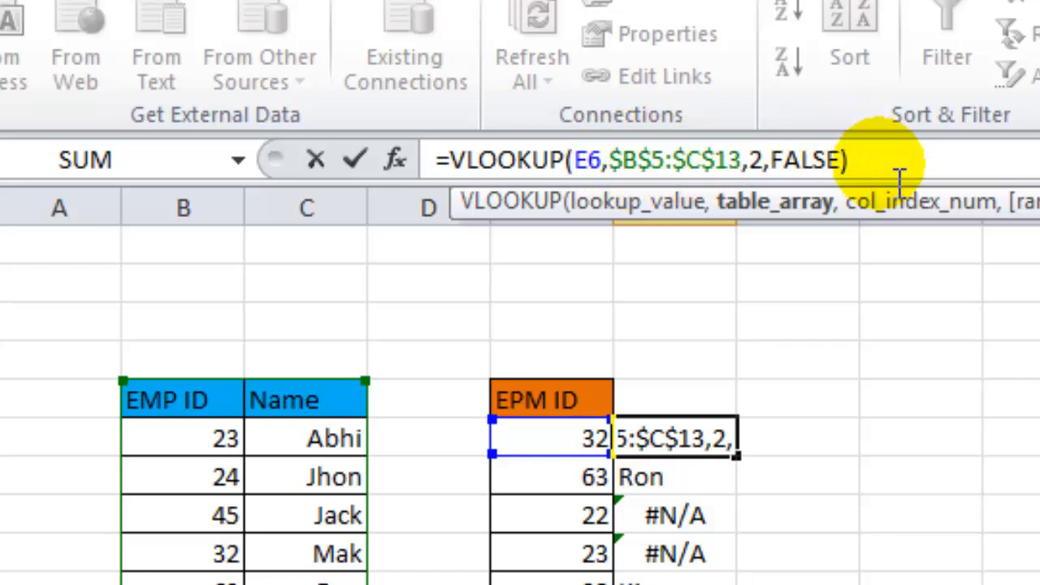
key(Return)
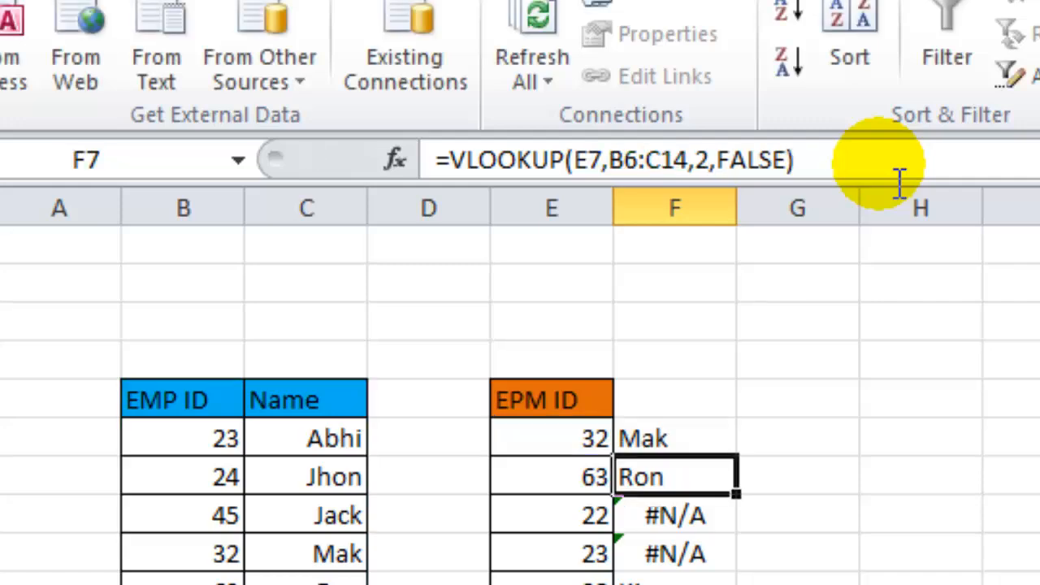
Fill the corrected F6 formula down through F15 and review the filled lookup results.
click(680, 443)
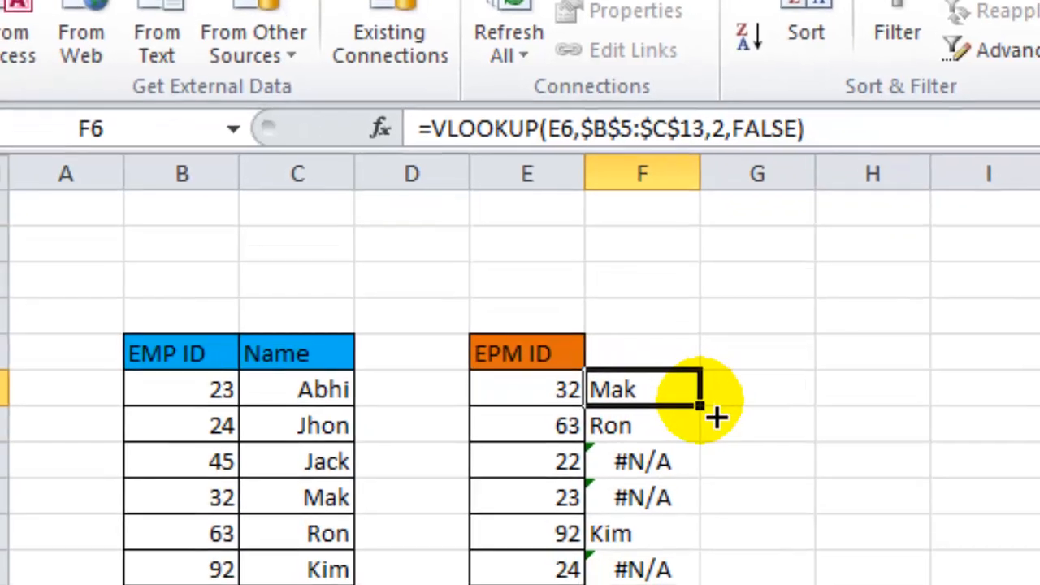
drag(736, 456, 611, 550)
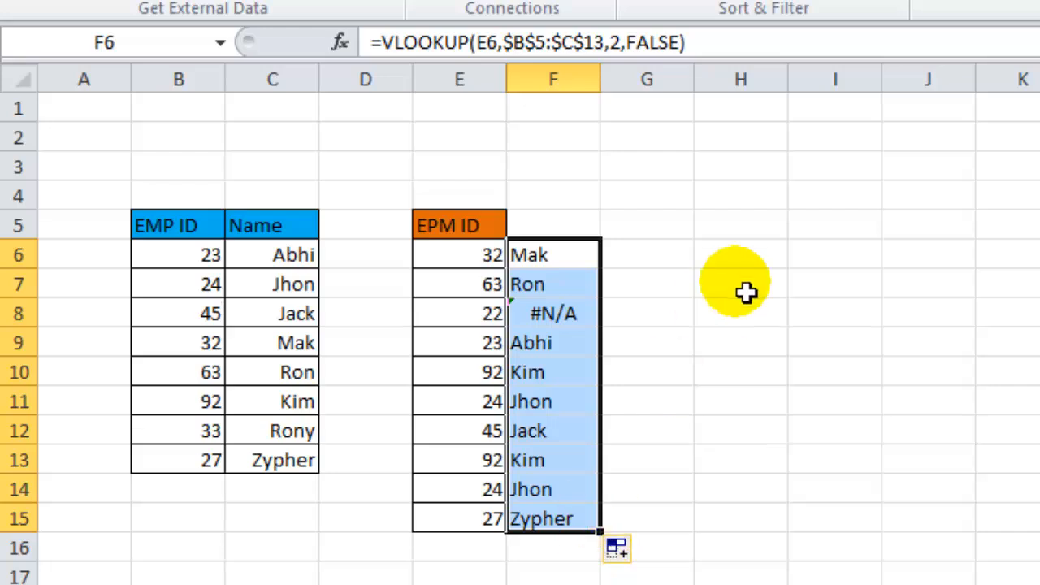
click(528, 377)
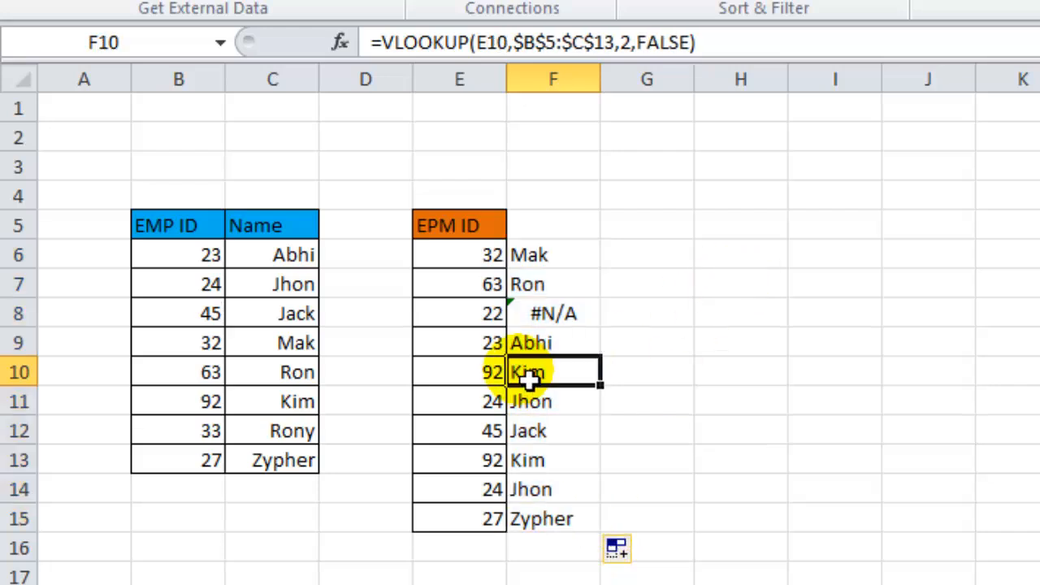
click(549, 439)
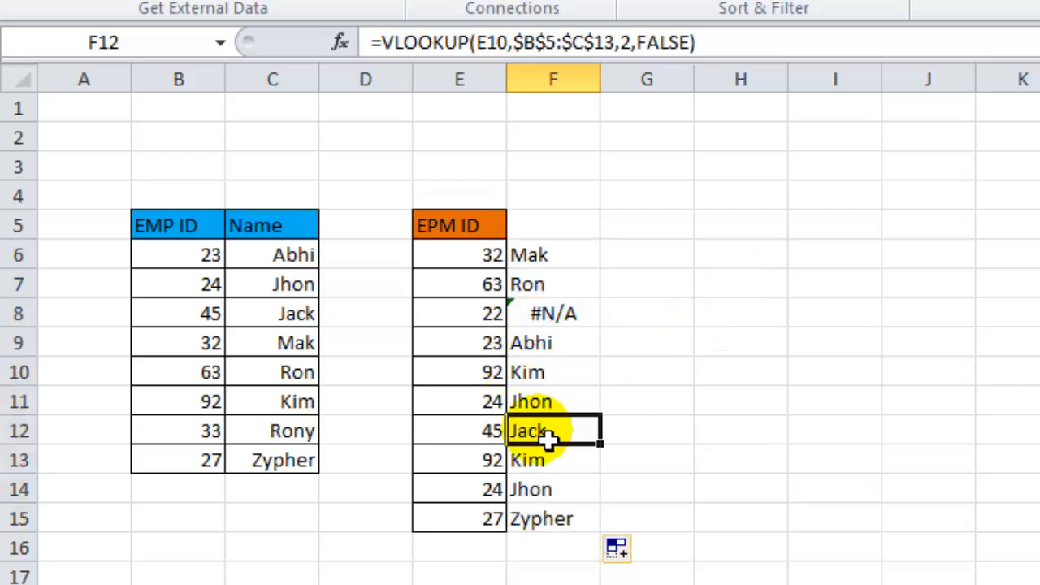
Inspect the filled lookup formulas in cells F9 through F13 to check that the table range reference stays fixed.
click(534, 398)
click(529, 376)
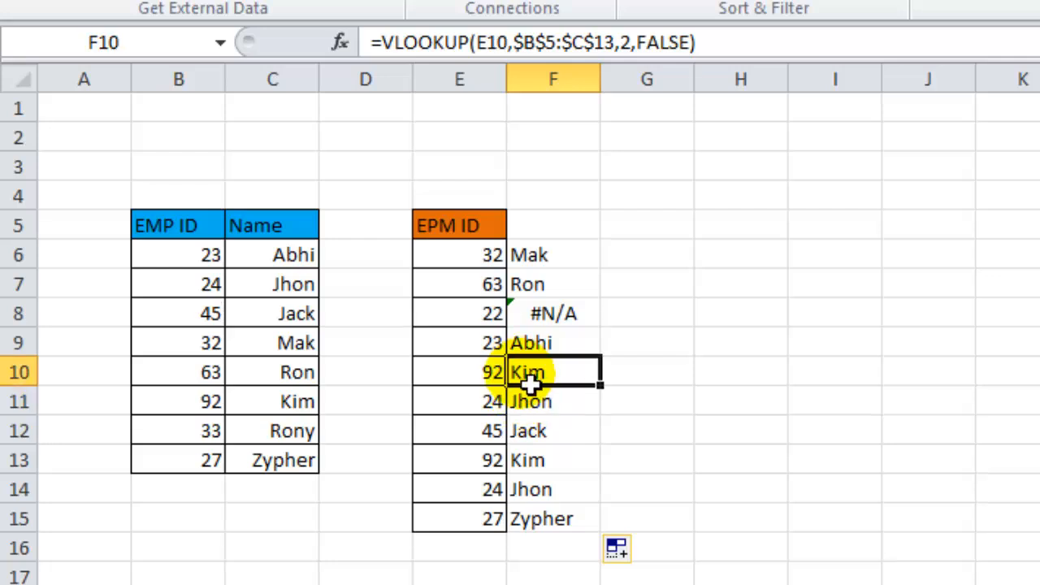
click(543, 434)
click(538, 345)
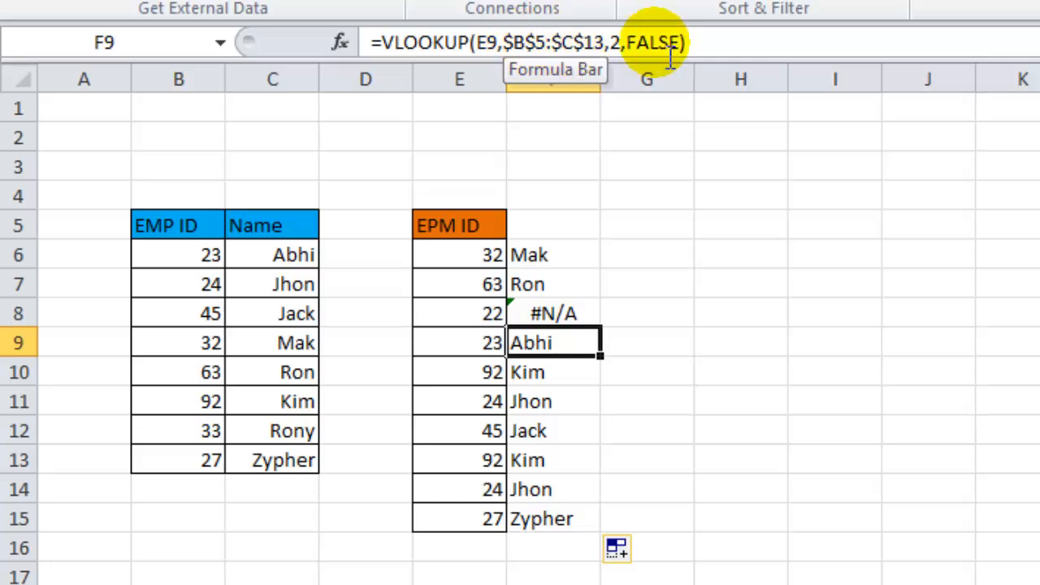
click(541, 401)
click(541, 462)
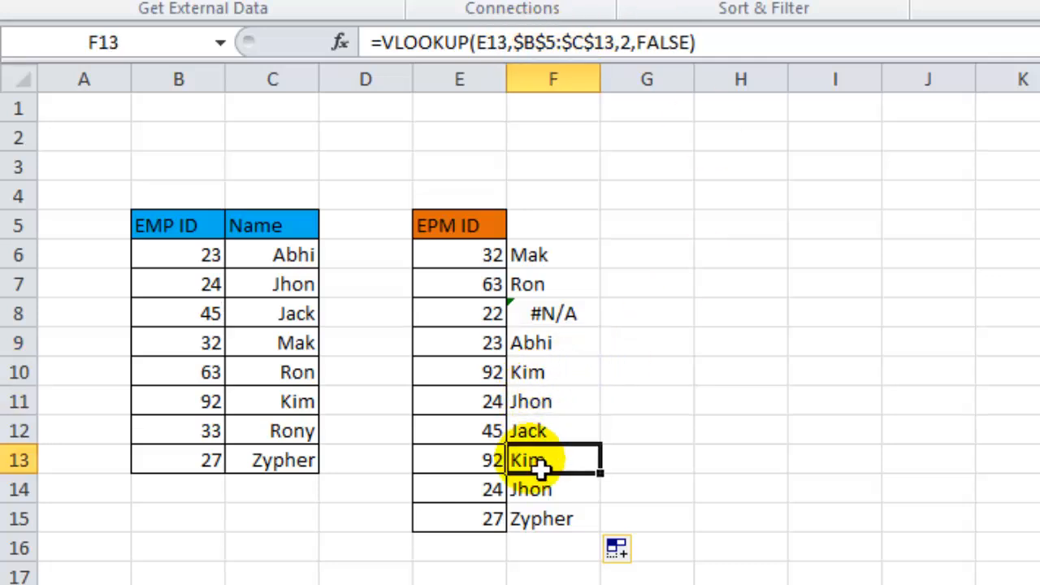
click(539, 492)
click(539, 460)
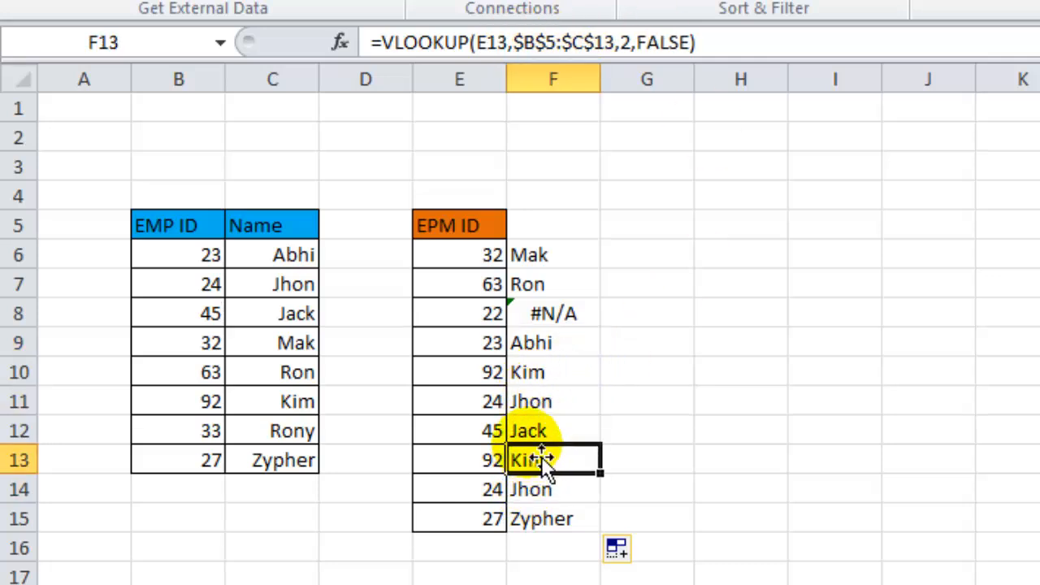
click(538, 430)
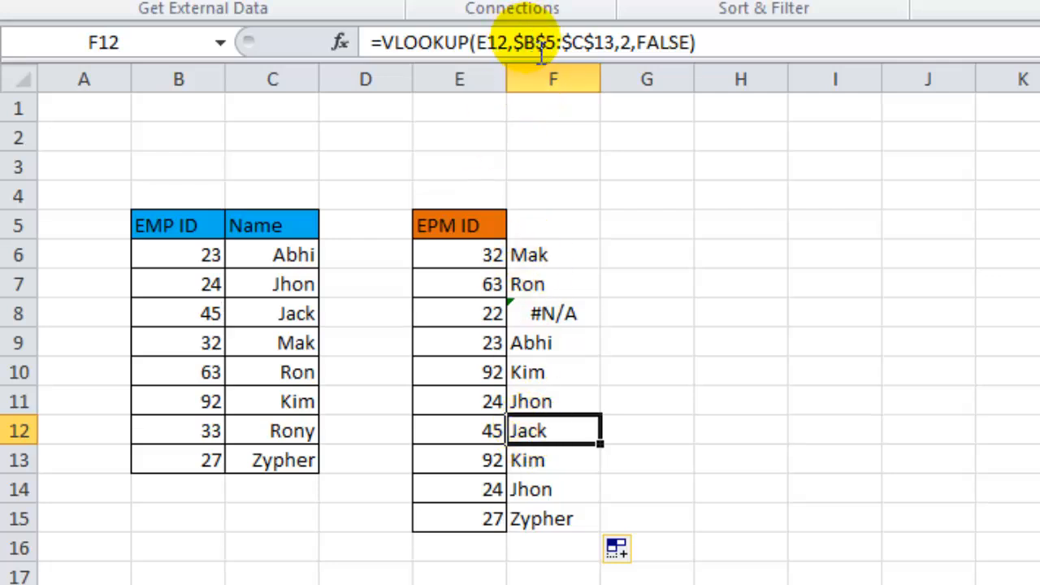
click(561, 401)
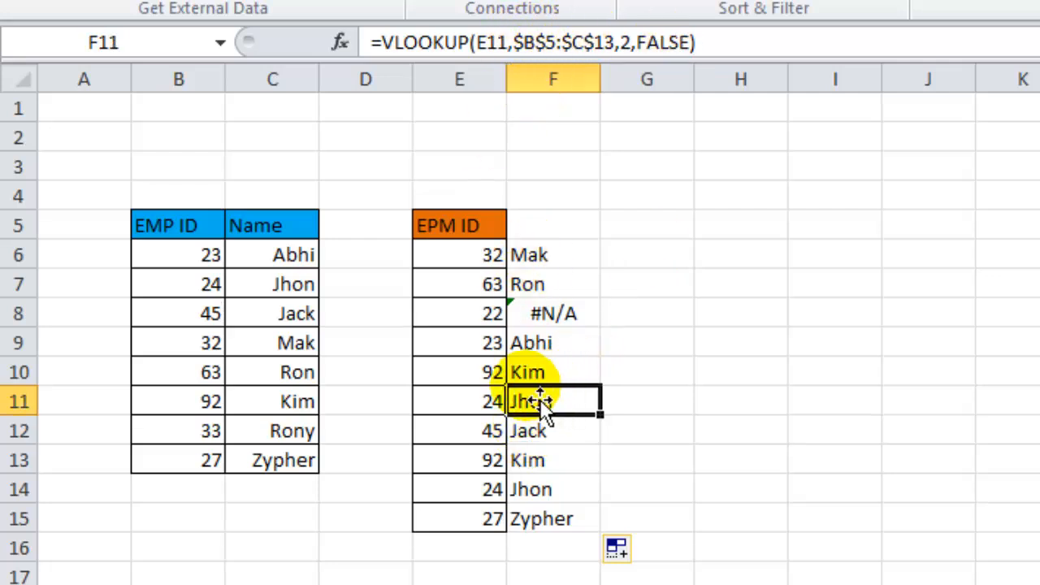
click(530, 372)
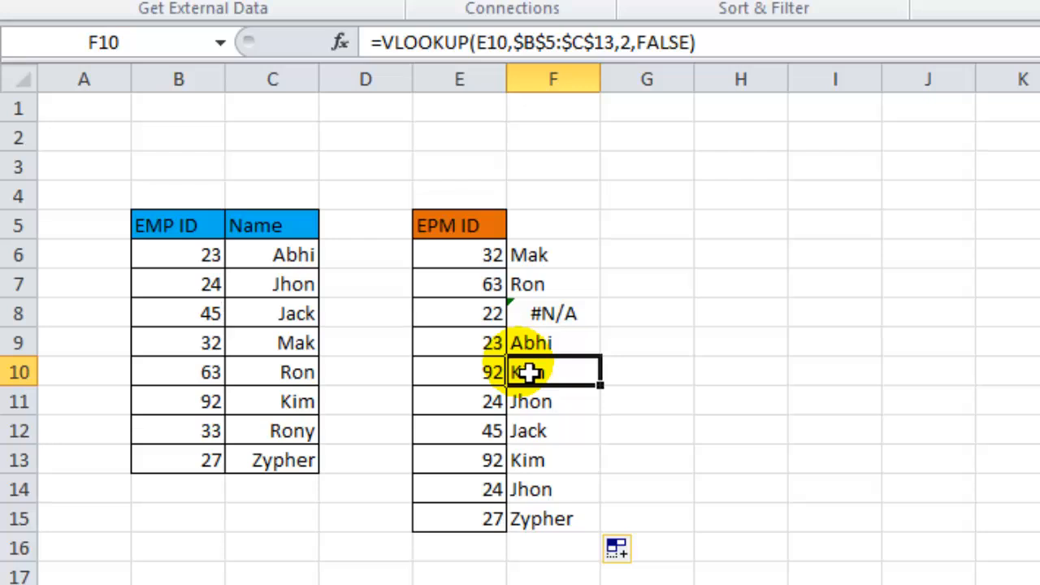